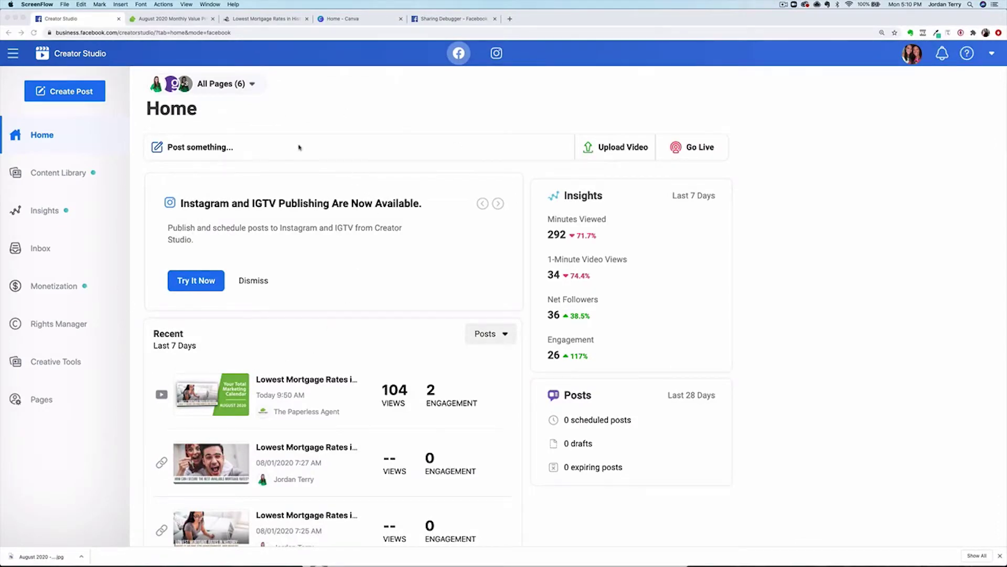
- Start a new post as Creath Partners Real Estate, then bring up the August 2020 Monthly Value Program page
left_click(252, 149)
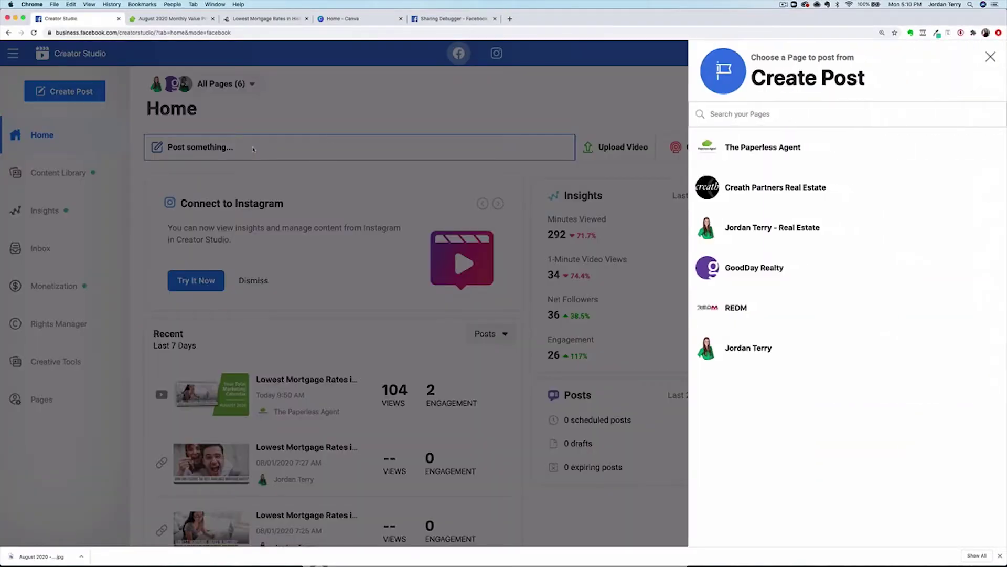
left_click(799, 187)
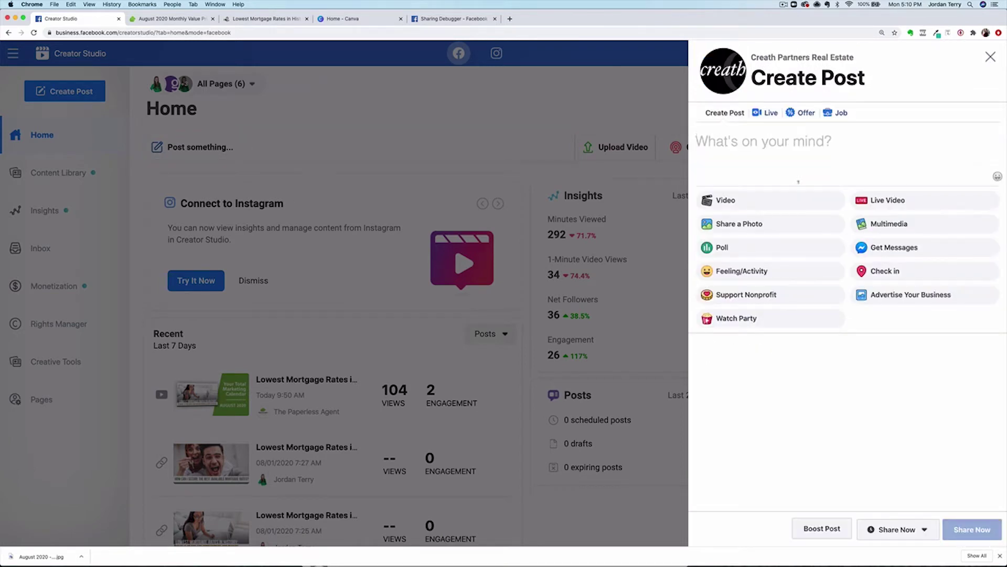
left_click(186, 19)
- Open the Facebook Posts marketing materials and expand Post A
scroll(420, 319, "down", 12)
scroll(420, 323, "down", 14)
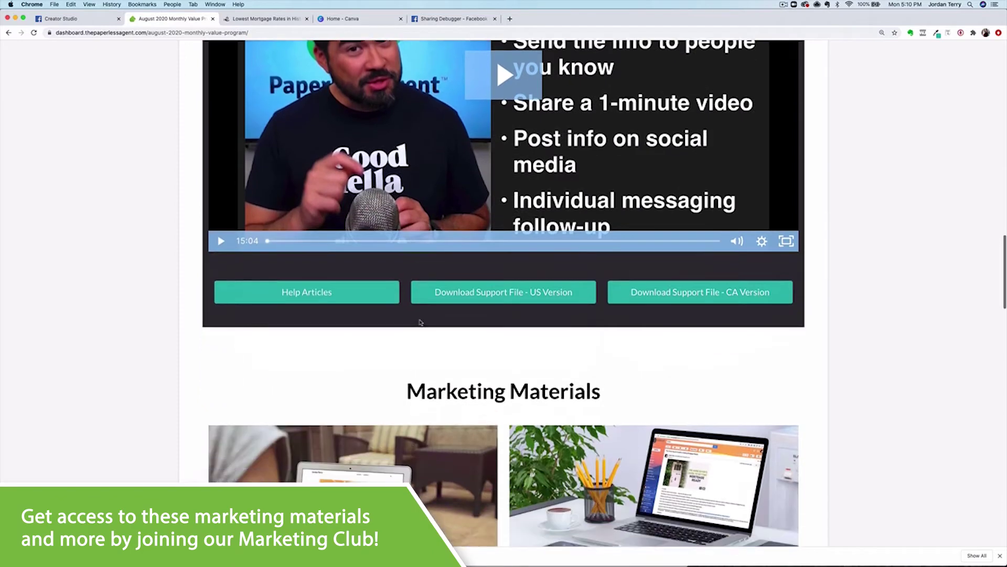
scroll(420, 322, "down", 7)
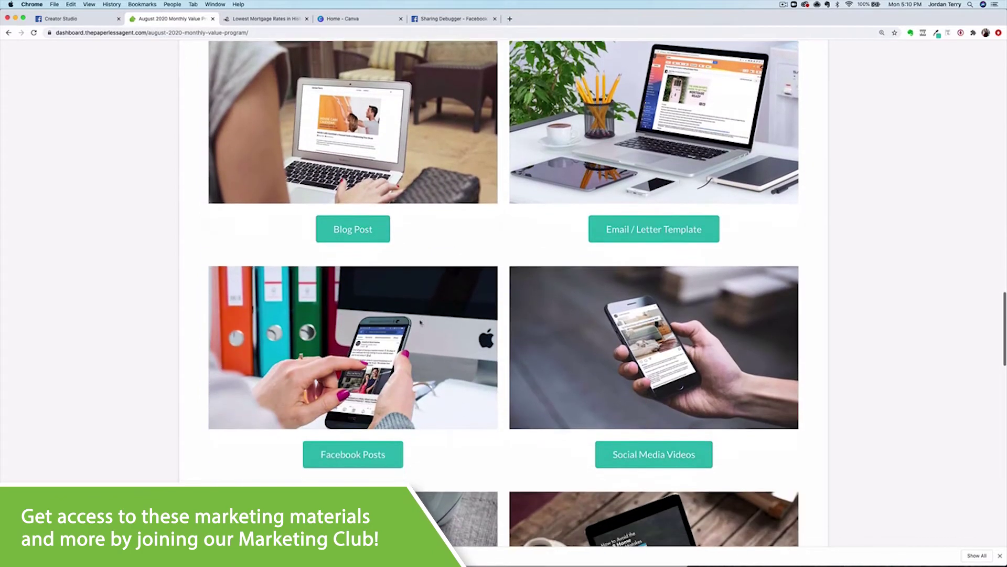
scroll(420, 322, "down", 2)
left_click(360, 342)
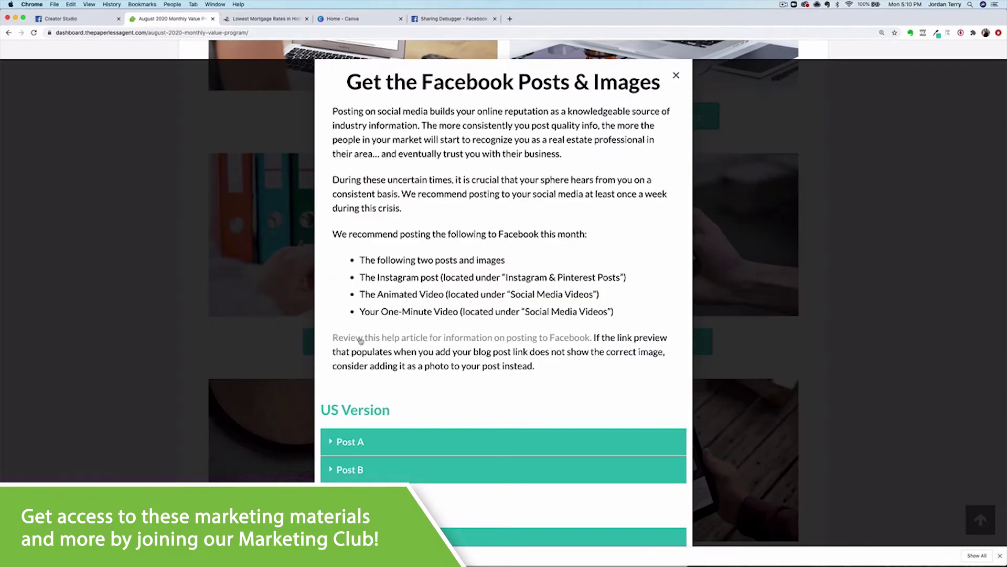
left_click(410, 443)
- Select and copy Post A's mortgage-rates caption text
scroll(410, 443, "down", 6)
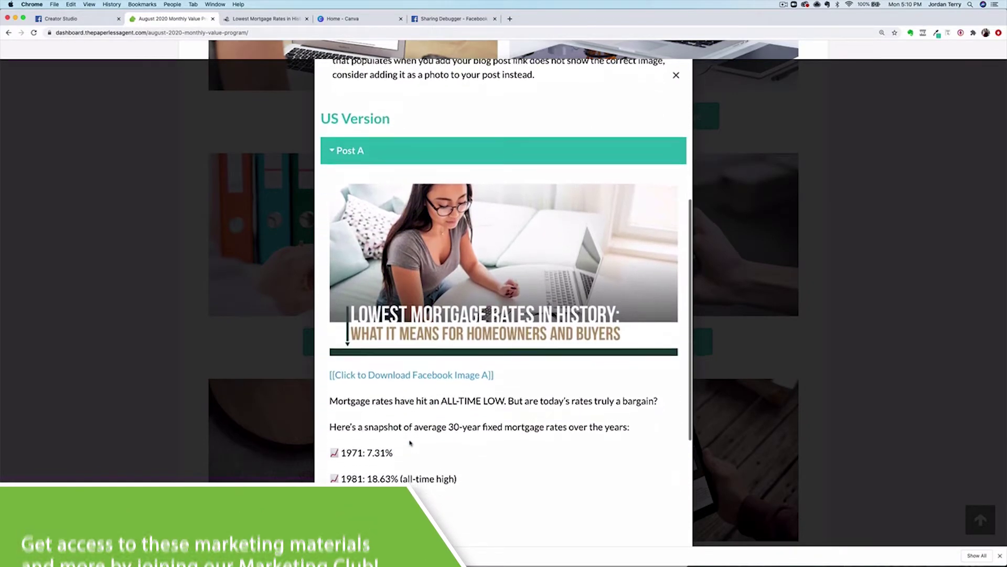
scroll(458, 364, "down", 2)
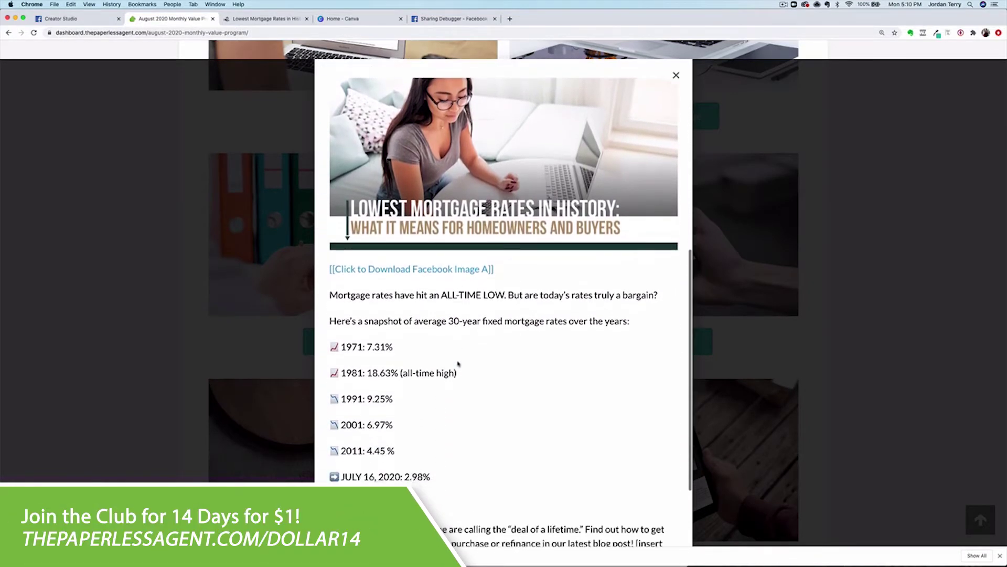
scroll(458, 364, "down", 1)
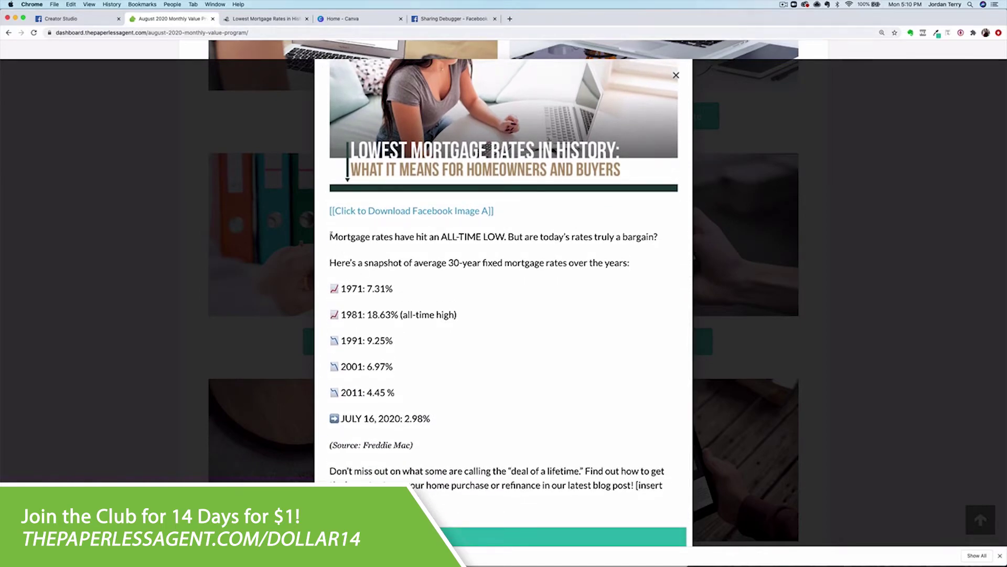
left_click_drag(331, 234, 664, 487)
left_click_drag(376, 479, 277, 157)
- Paste Post A's caption into the draft and delete the '[insert link to post]' placeholder
left_click(96, 24)
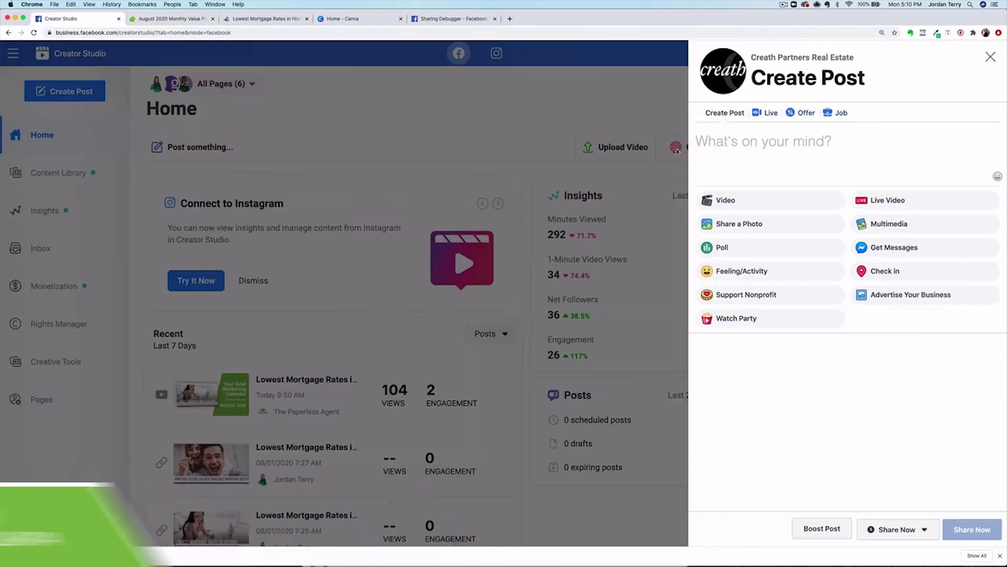
right_click(746, 141)
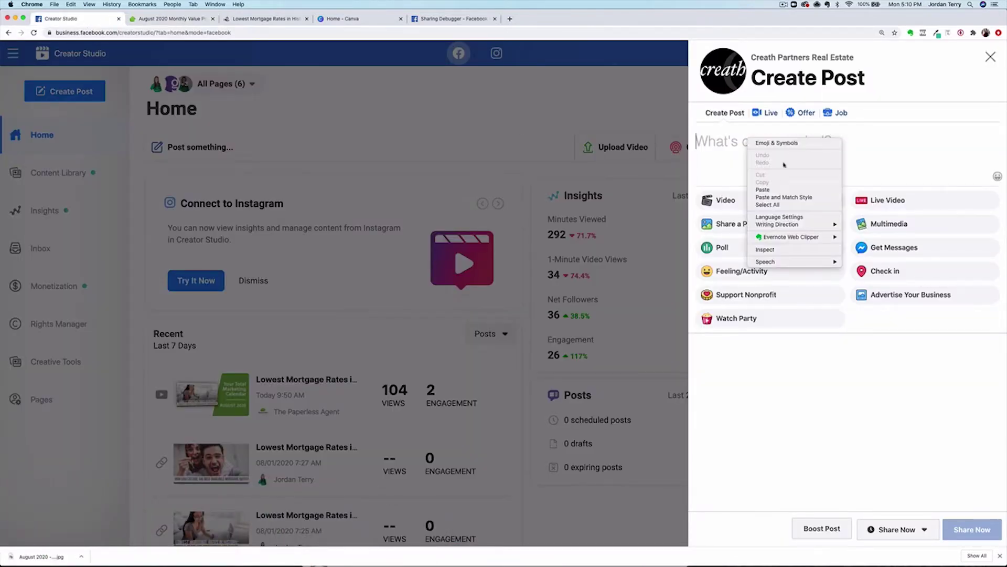
left_click(770, 189)
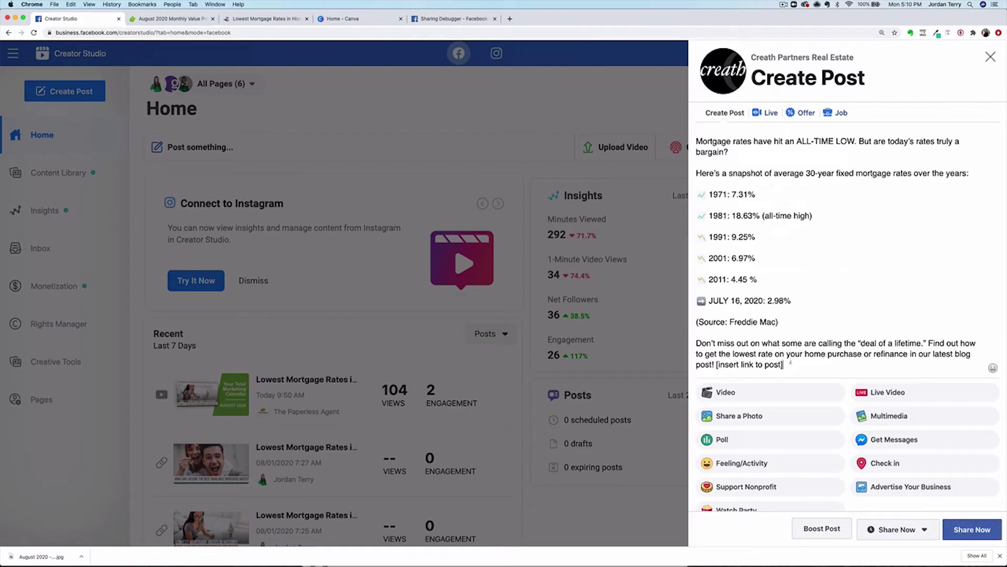
left_click_drag(784, 364, 716, 364)
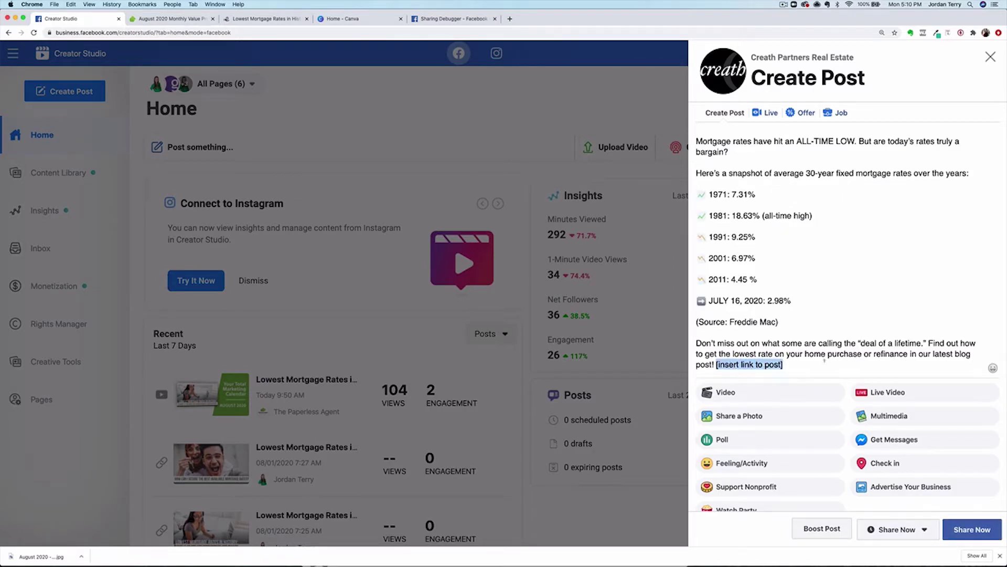
key("BackSpace")
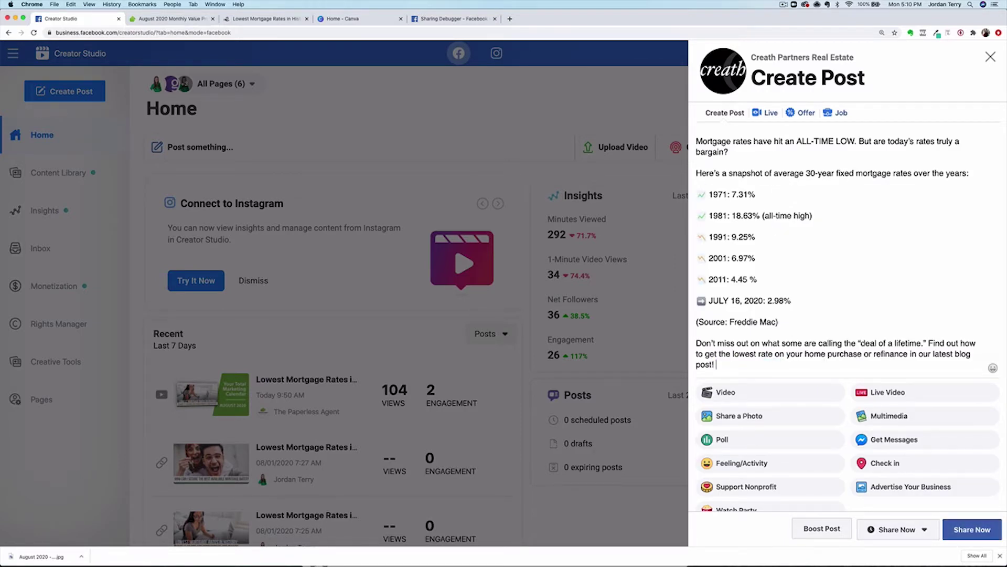
- Copy the Creath Brothers mortgage-rates blog post URL from the address bar
left_click(287, 20)
scroll(496, 273, "down", 6)
scroll(498, 275, "up", 6)
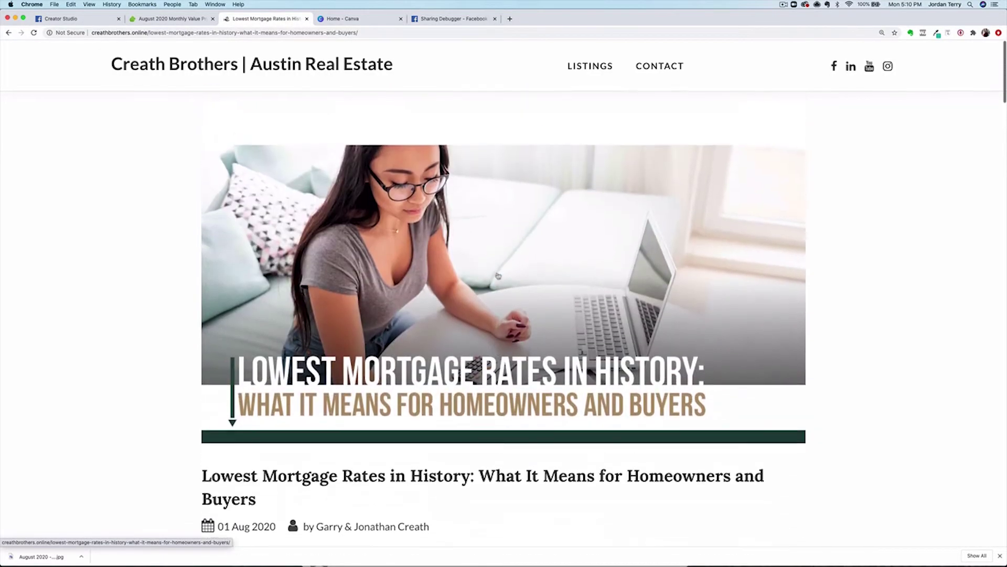
left_click(284, 31)
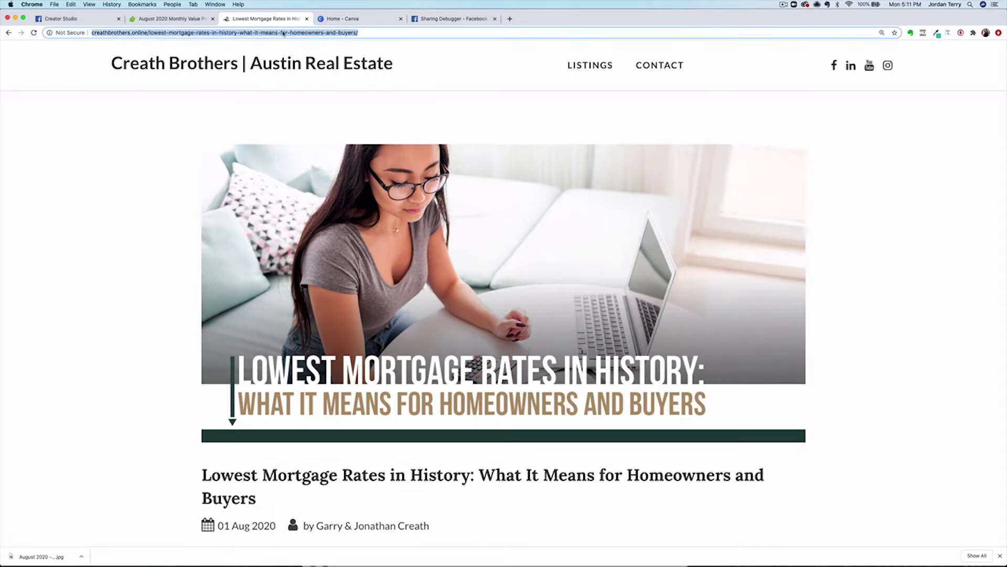
right_click(284, 31)
left_click(308, 78)
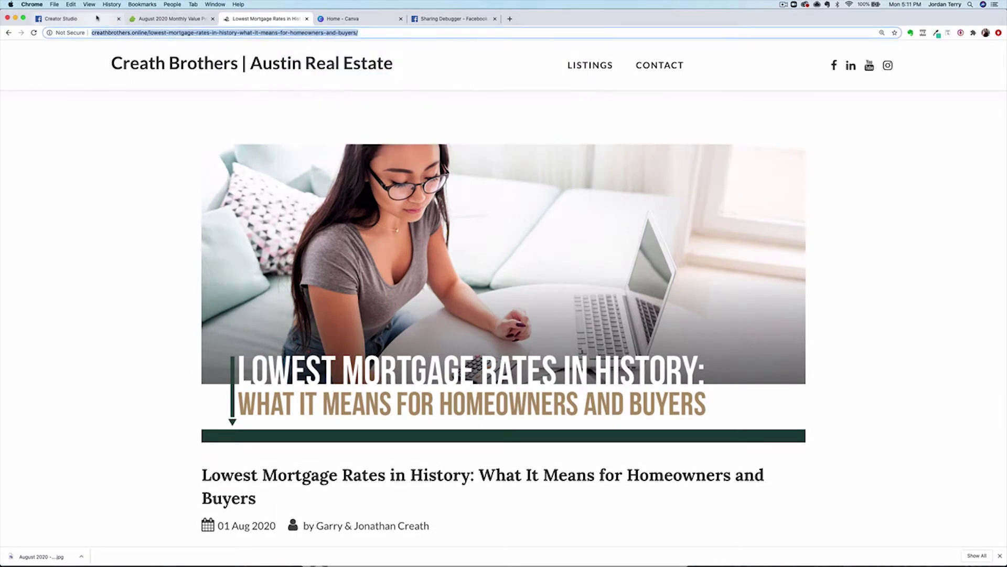
left_click(68, 18)
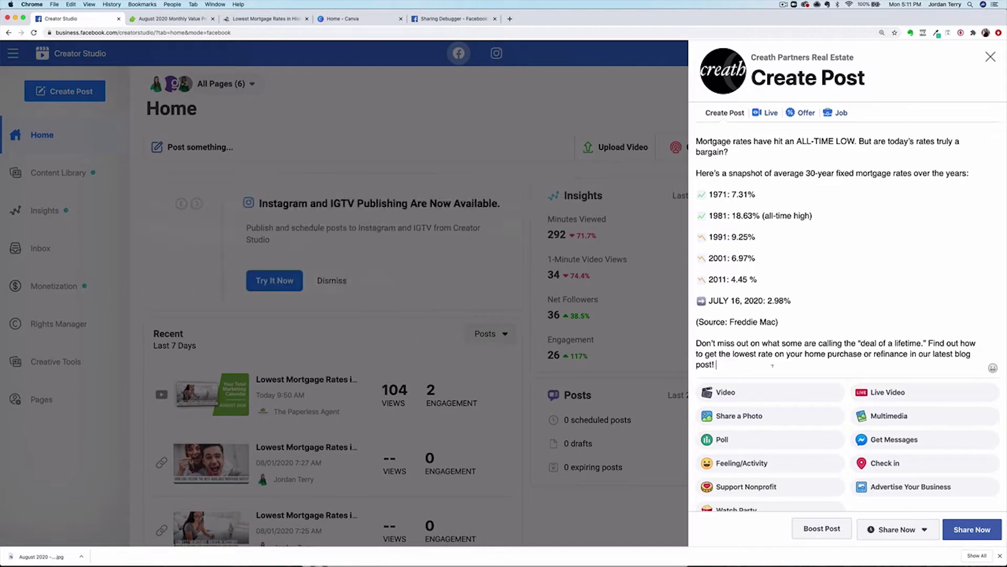
- Paste the blog URL after 'post!', remove the second preview card, and publish immediately
right_click(772, 368)
left_click(789, 418)
scroll(872, 274, "down", 5)
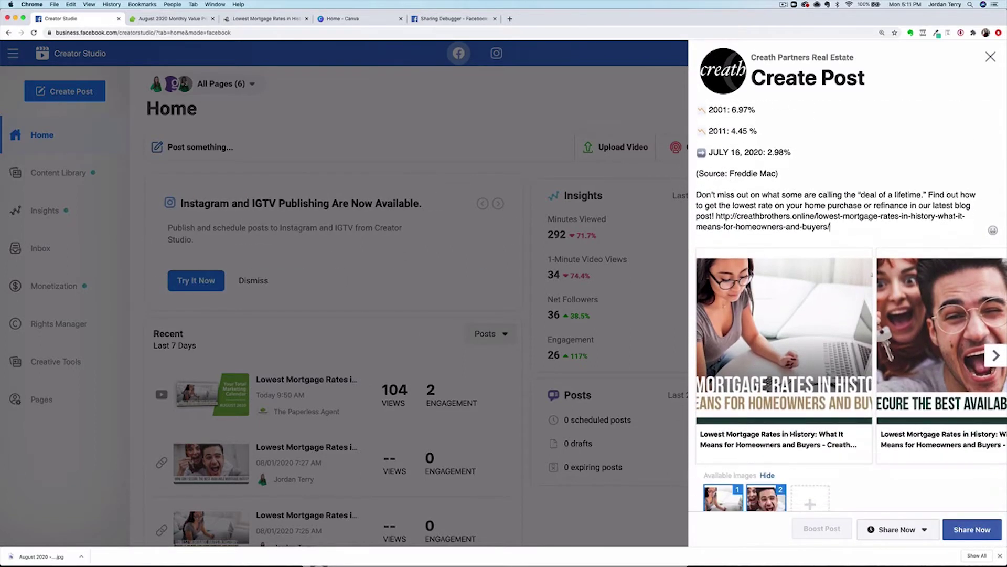
left_click(998, 356)
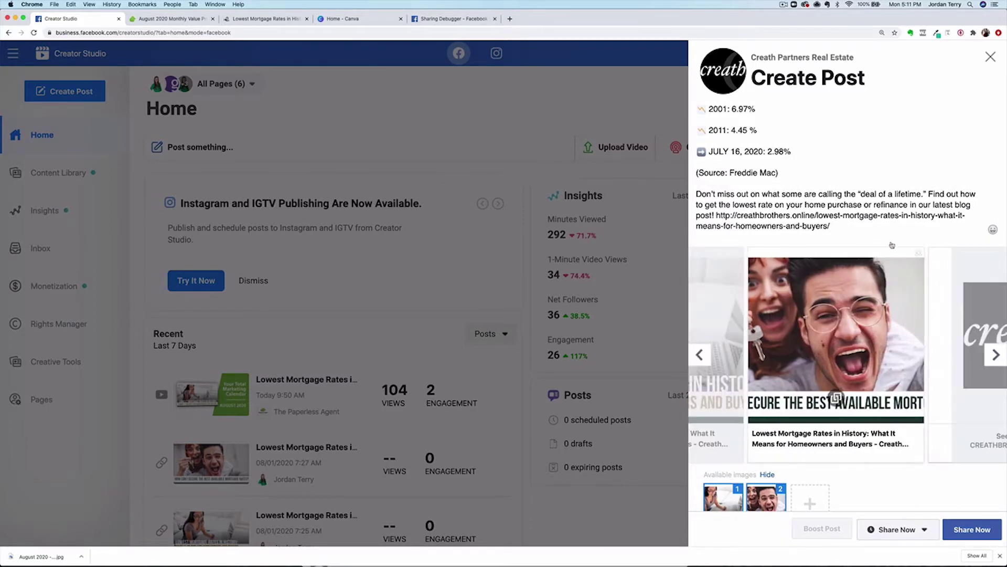
left_click(920, 256)
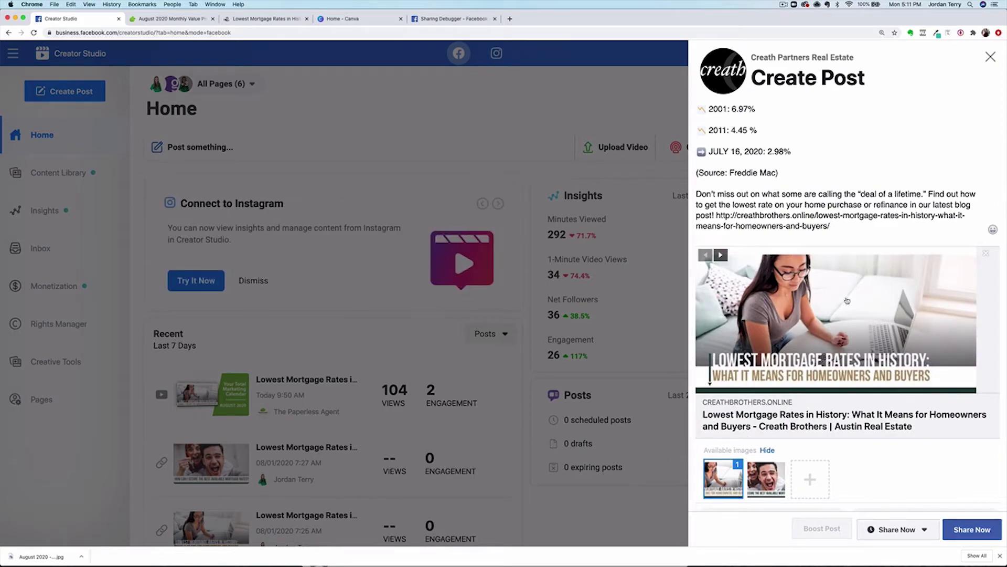
scroll(847, 351, "up", 5)
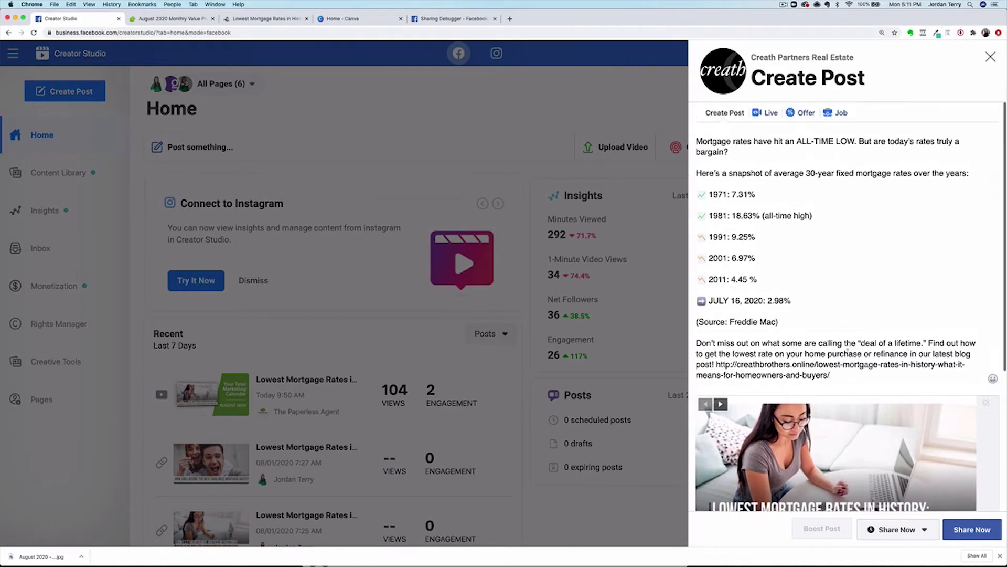
scroll(846, 351, "down", 5)
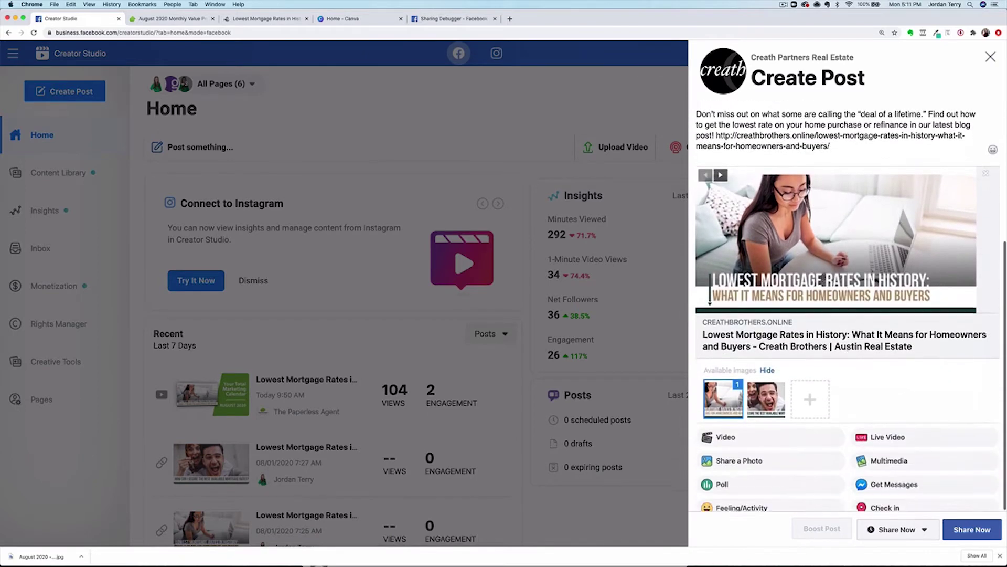
scroll(890, 449, "down", 1)
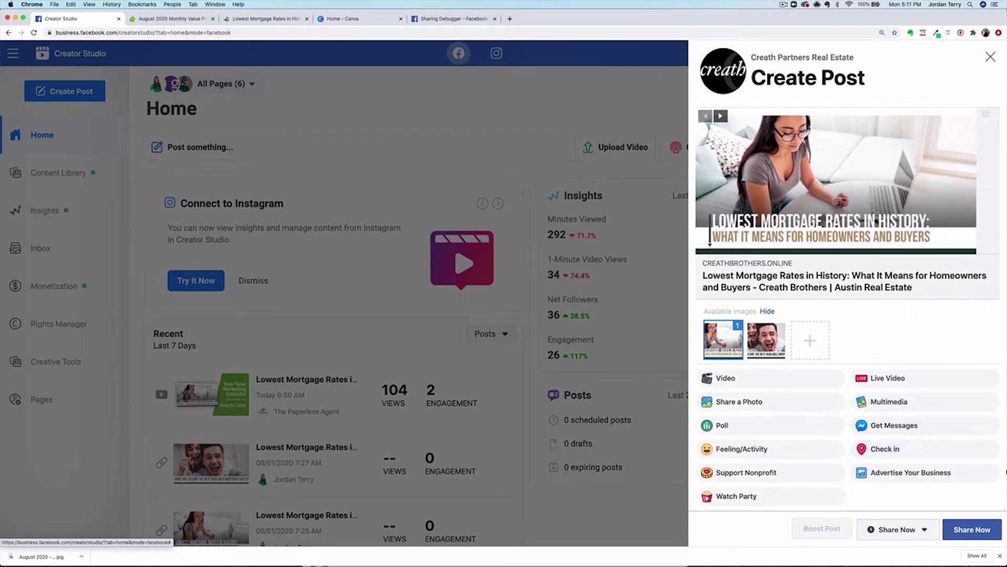
left_click(970, 531)
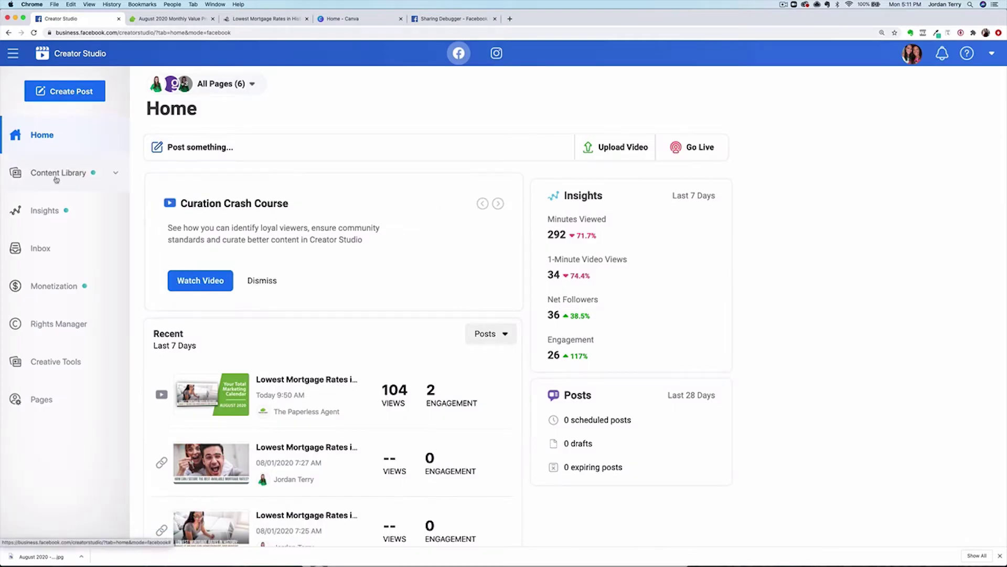
- Check the Content Library lists the mortgage-rates post as Published at 5:11 PM, then return Home
left_click(59, 175)
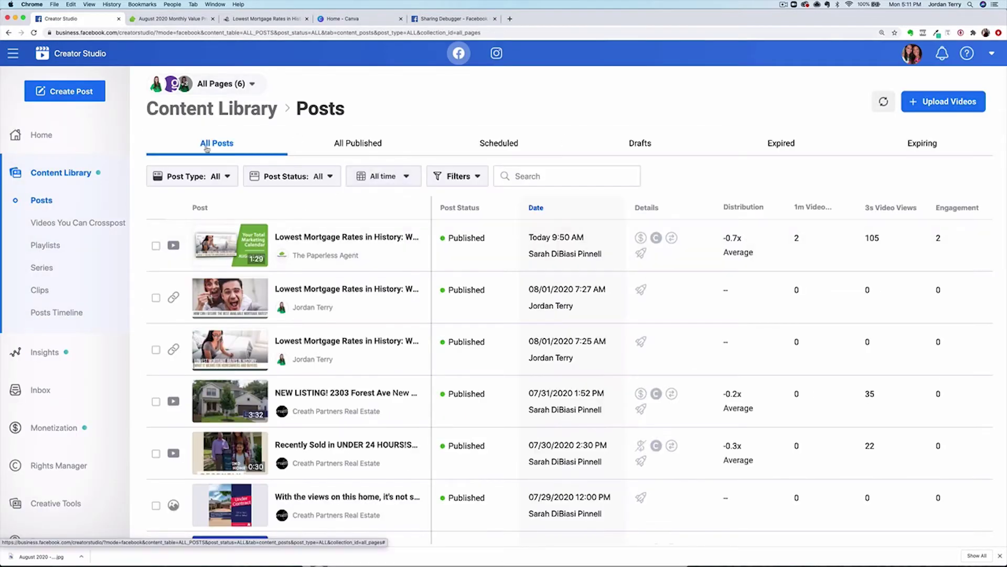
left_click(207, 149)
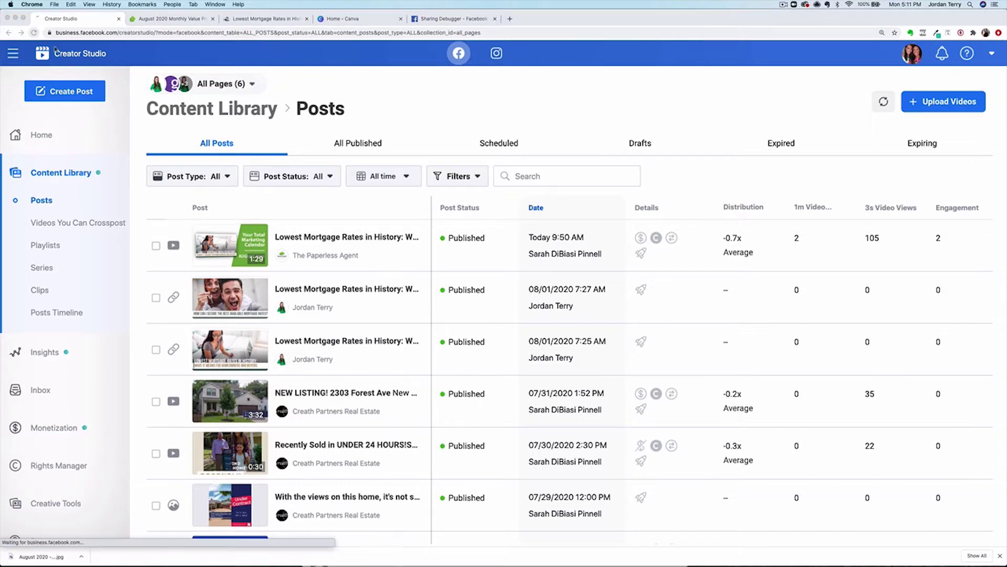
left_click(560, 183)
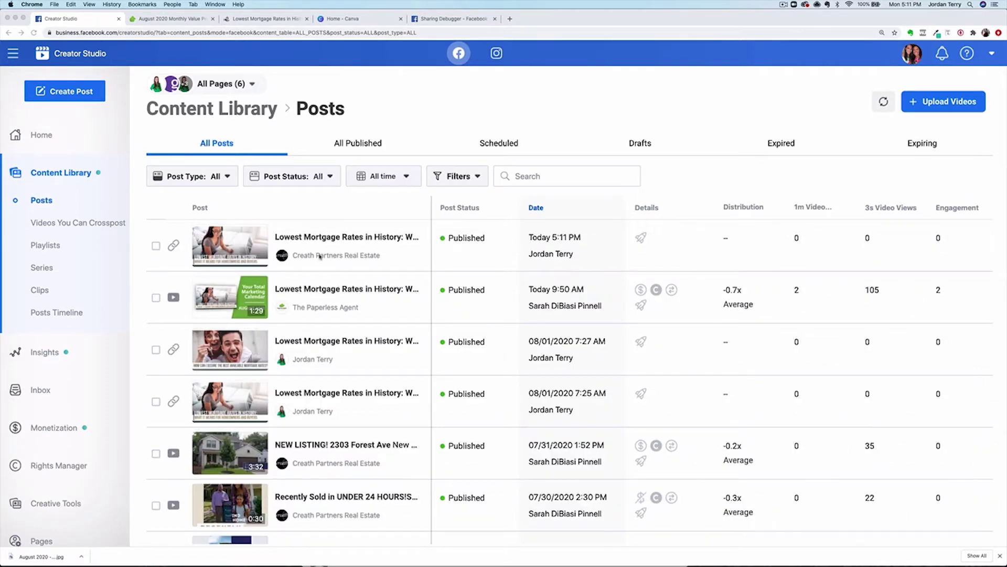
left_click(312, 207)
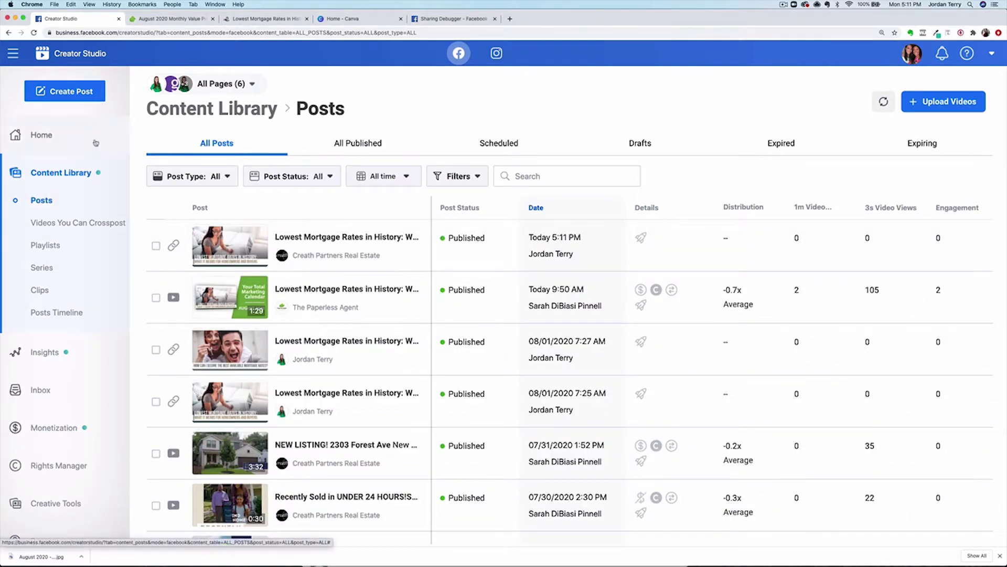
left_click(42, 136)
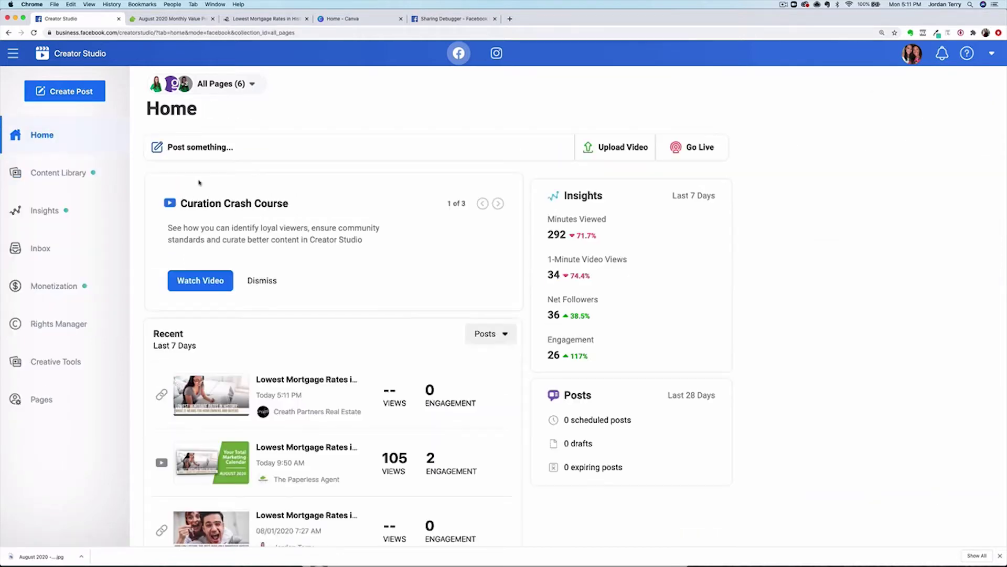
- Start another post as Creath Partners Real Estate and return to the August 2020 program materials
left_click(234, 152)
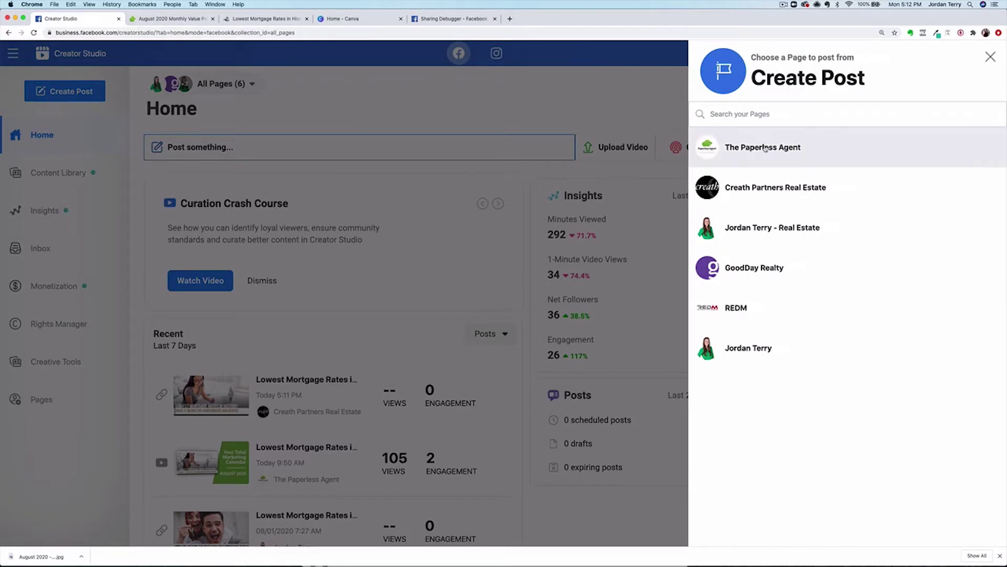
left_click(758, 188)
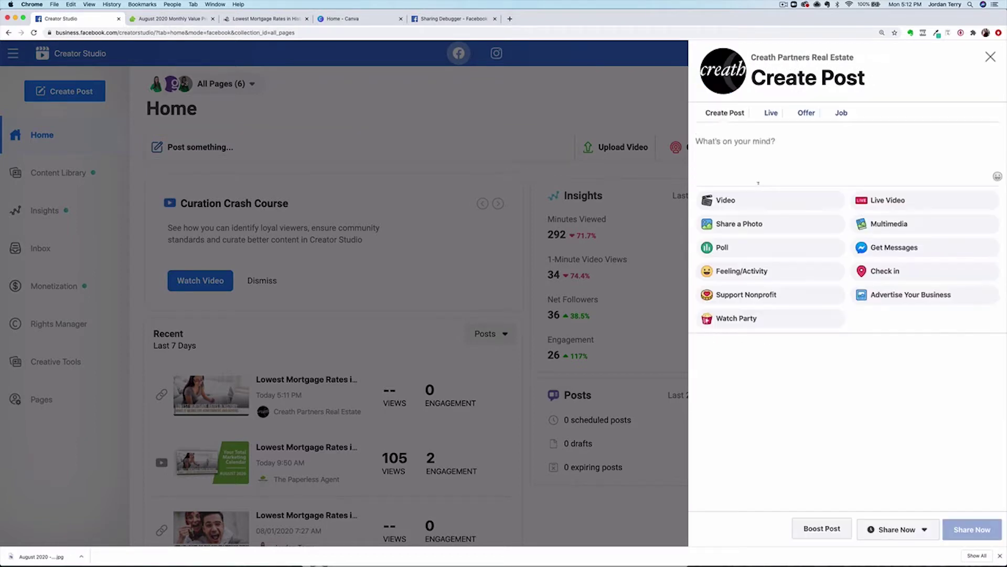
left_click(175, 19)
- Collapse Post A, expand Post B, and select its mortgage caption text for copying
scroll(362, 206, "up", 3)
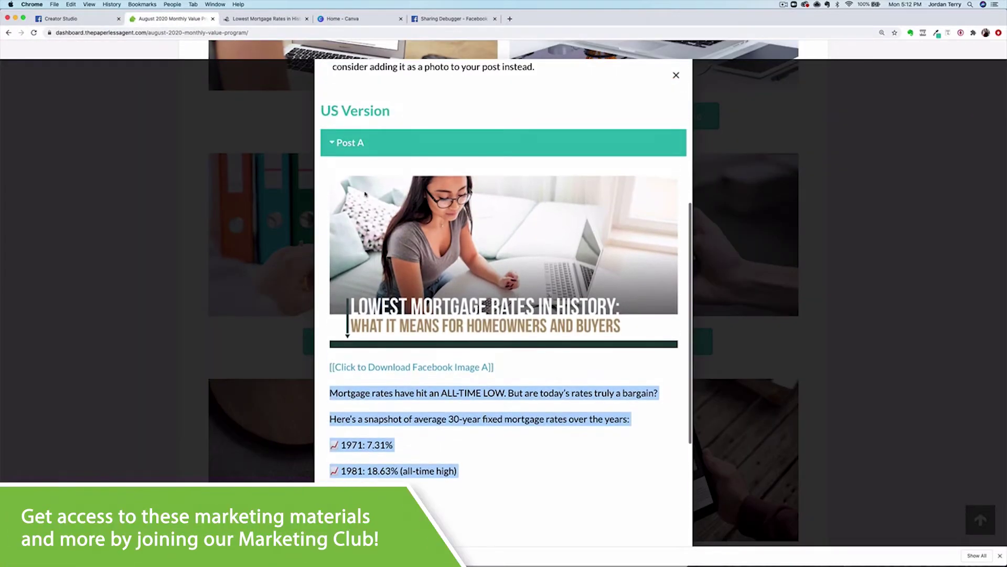
left_click(396, 149)
scroll(447, 273, "down", 2)
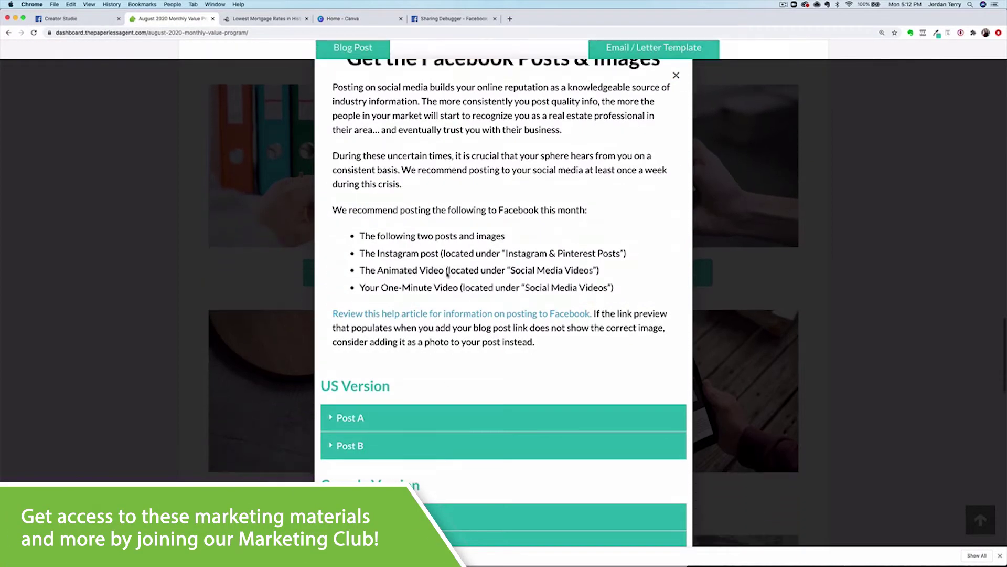
left_click(414, 446)
scroll(419, 420, "down", 5)
scroll(502, 355, "down", 2)
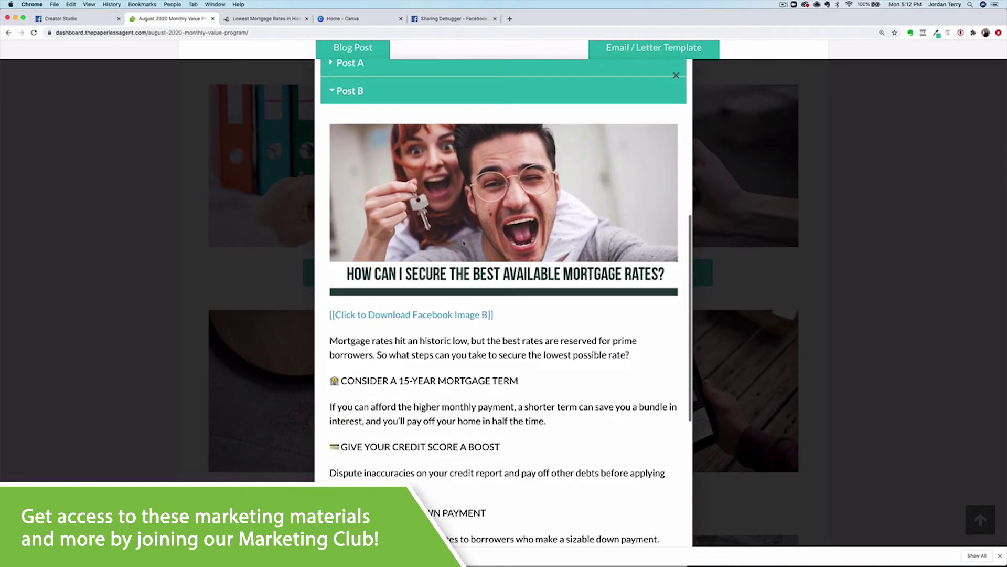
scroll(467, 218, "down", 3)
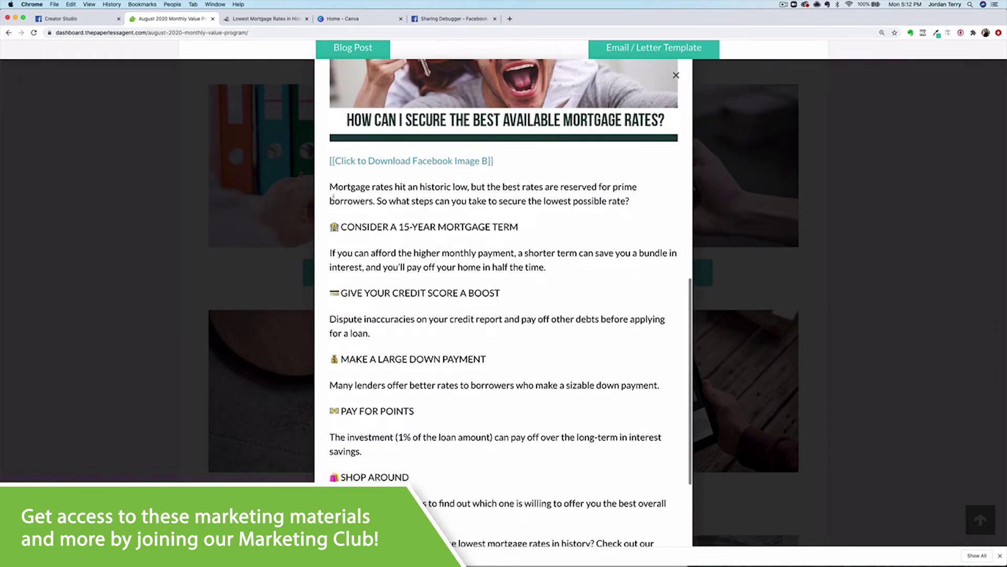
left_click_drag(330, 187, 672, 530)
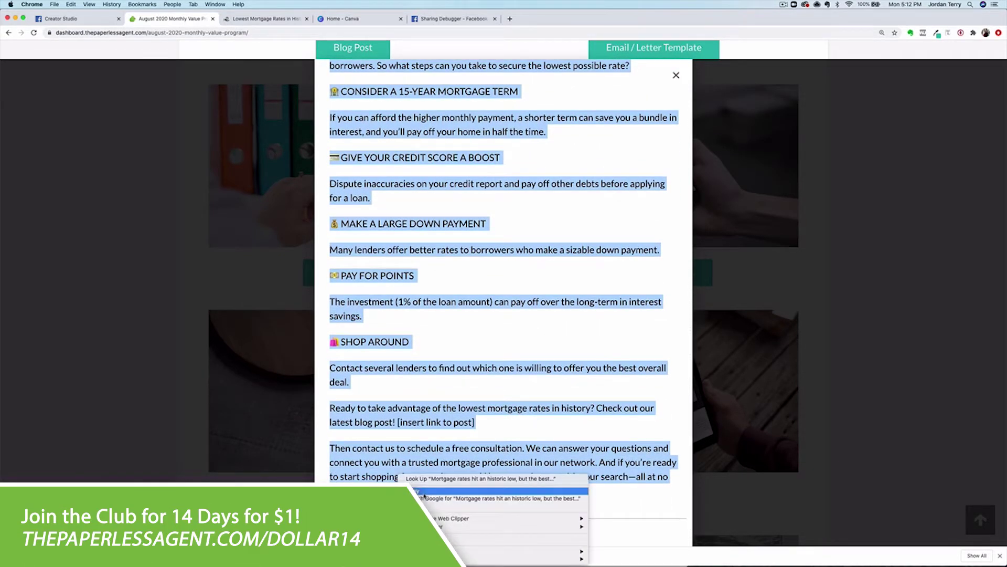
left_click(92, 23)
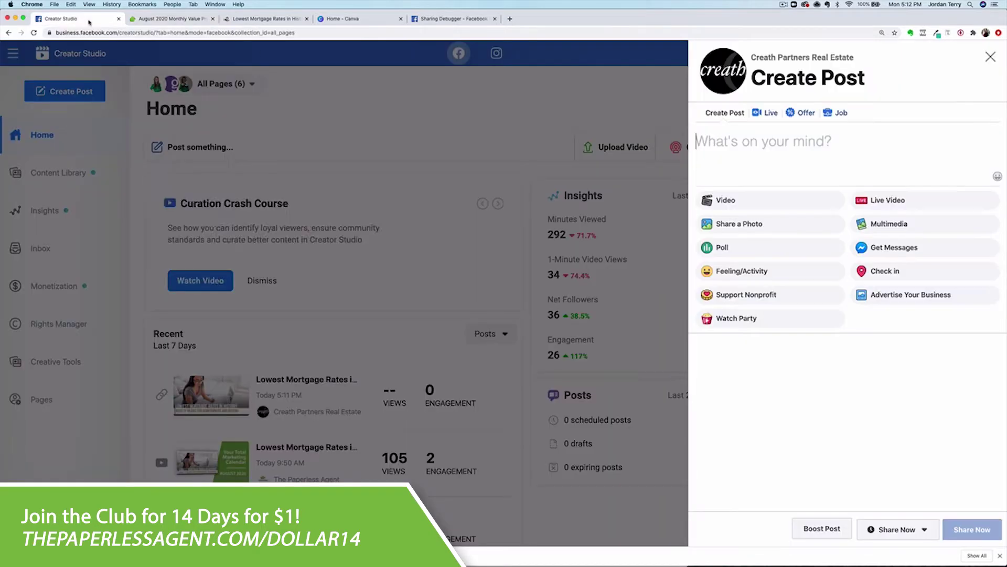
- Paste Post B's caption into the draft and delete the '[insert link to post]' placeholder
right_click(748, 143)
left_click(772, 192)
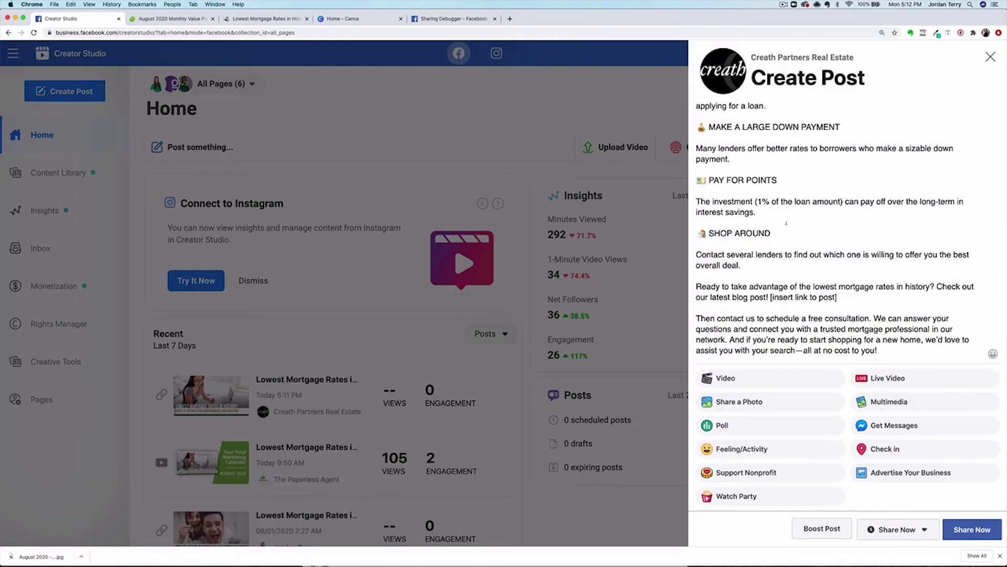
left_click_drag(837, 297, 774, 297)
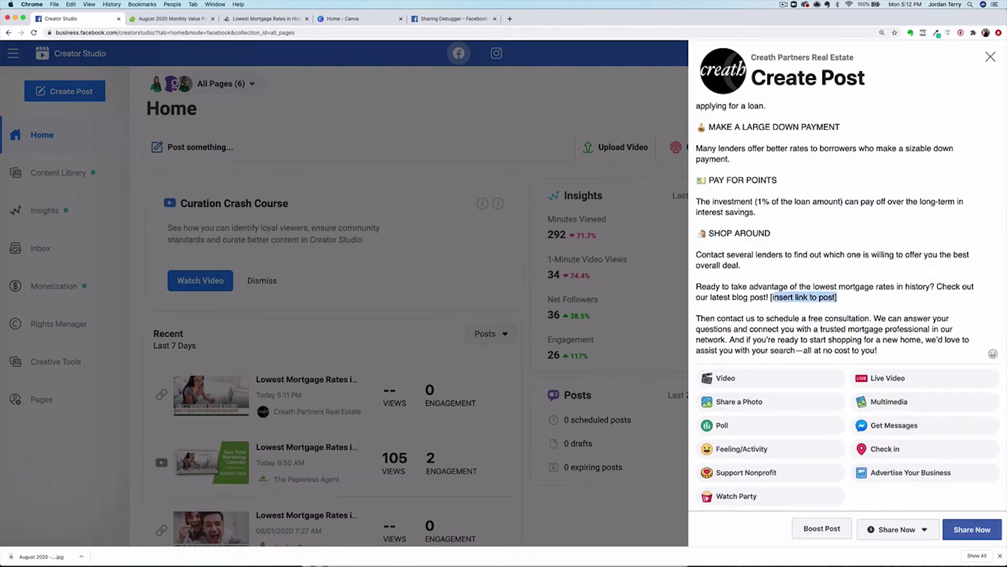
key("BackSpace")
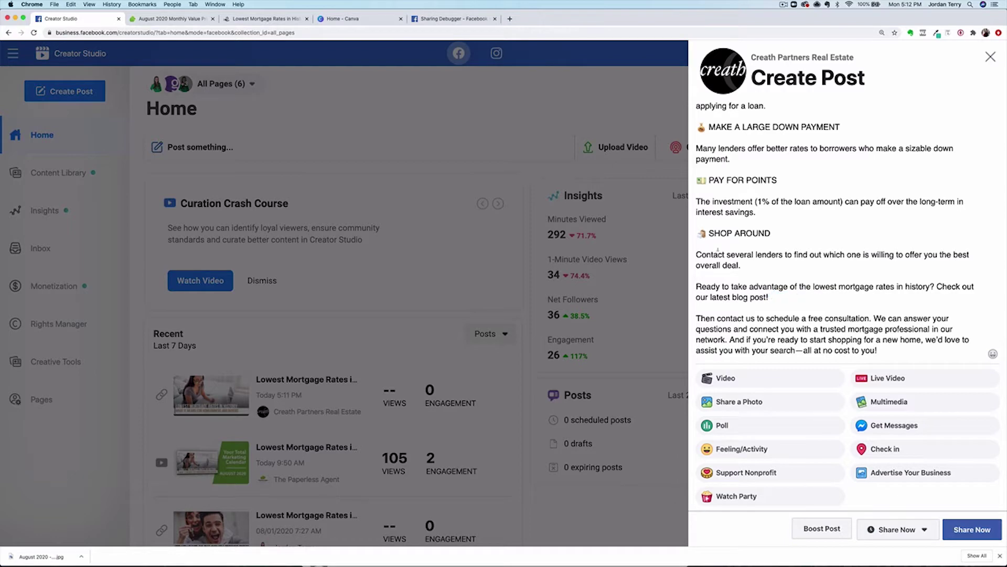
- Copy the Creath Brothers blog post URL from its address bar
left_click(254, 20)
right_click(224, 32)
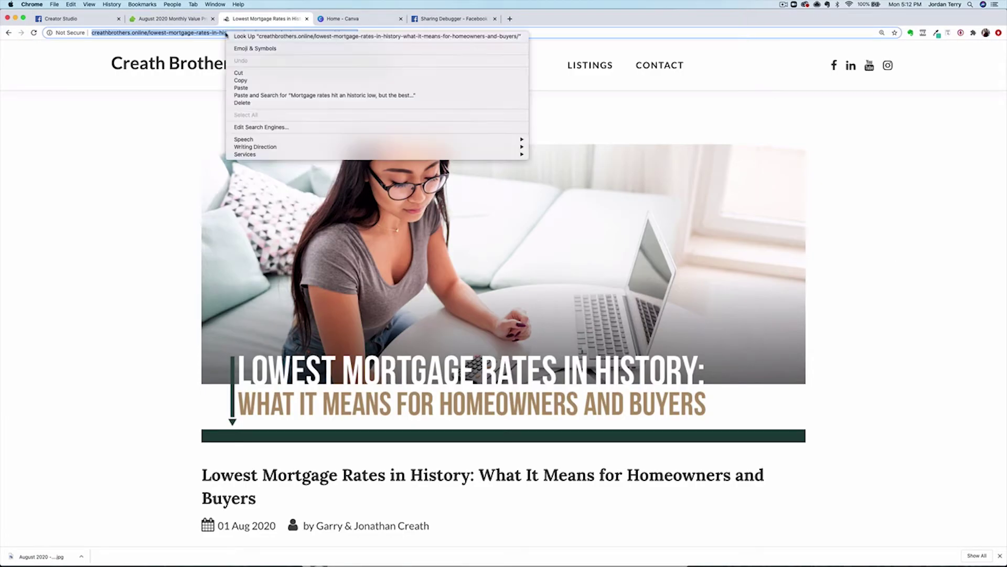
left_click(231, 74)
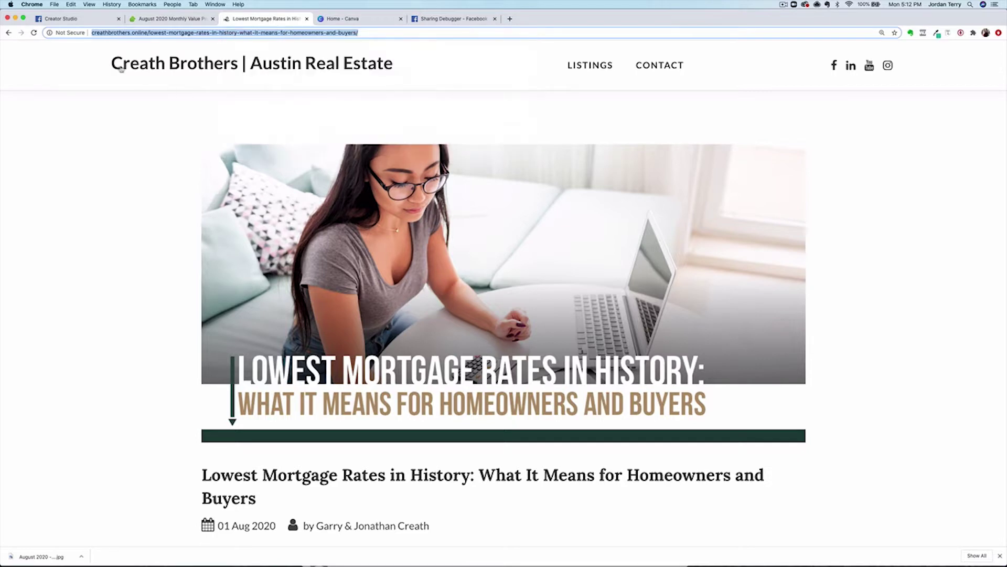
left_click(79, 19)
- Paste the blog URL after 'blog post!' with a line break, and remove the first preview card
right_click(804, 295)
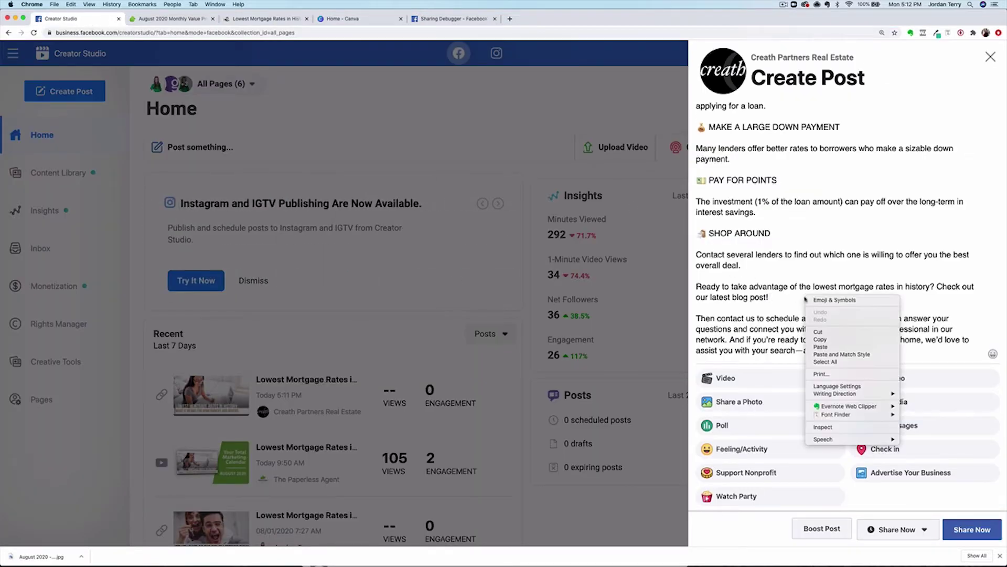
left_click(822, 347)
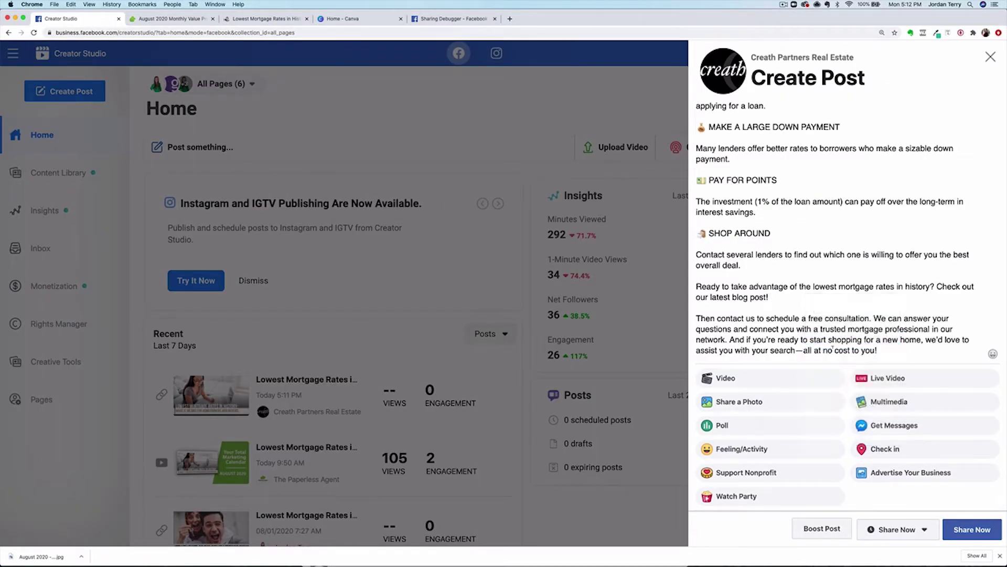
key("Return")
scroll(901, 303, "down", 3)
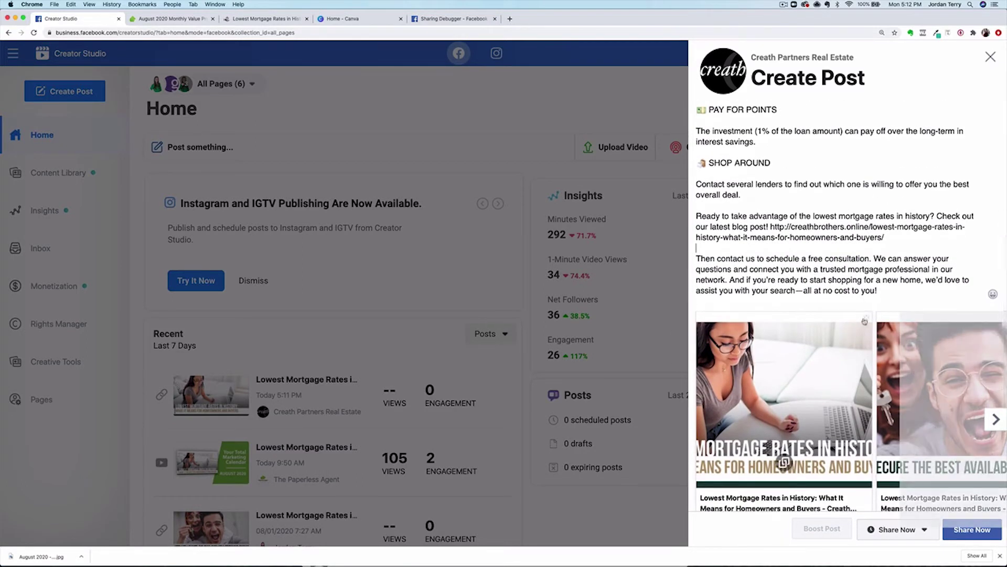
left_click(868, 318)
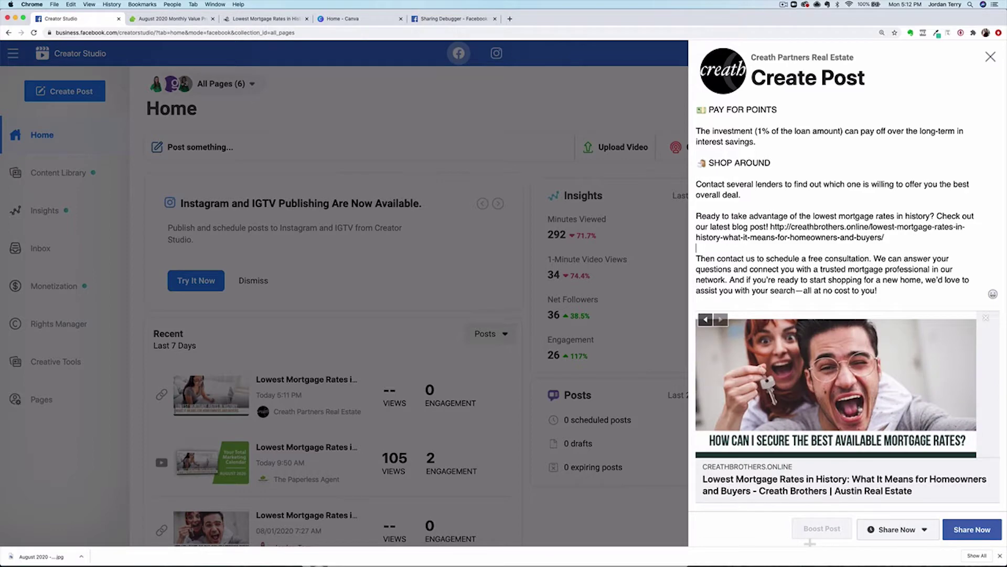
scroll(811, 542, "down", 5)
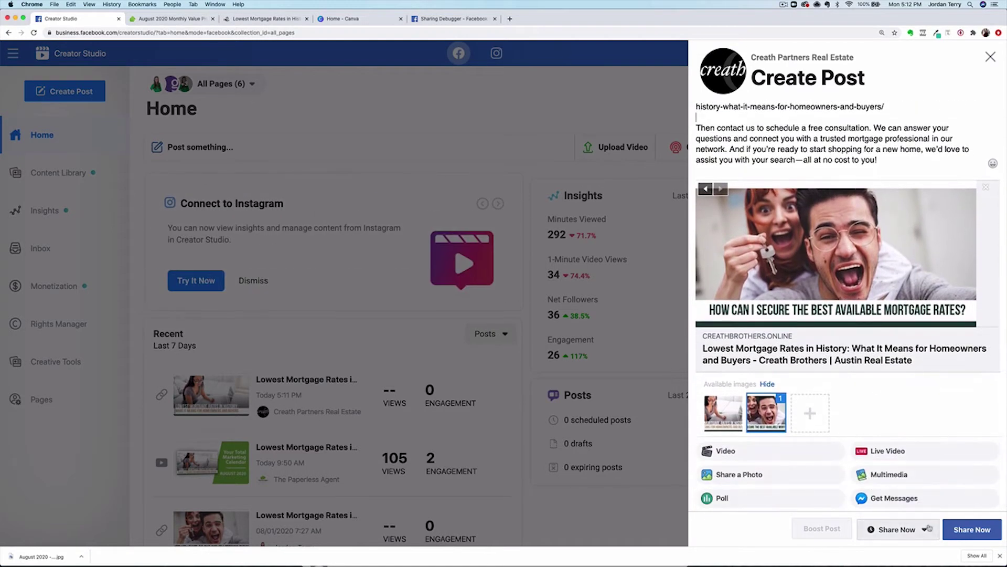
- Schedule the post for August 18, 2020 at 5:33 PM CDT
left_click(925, 530)
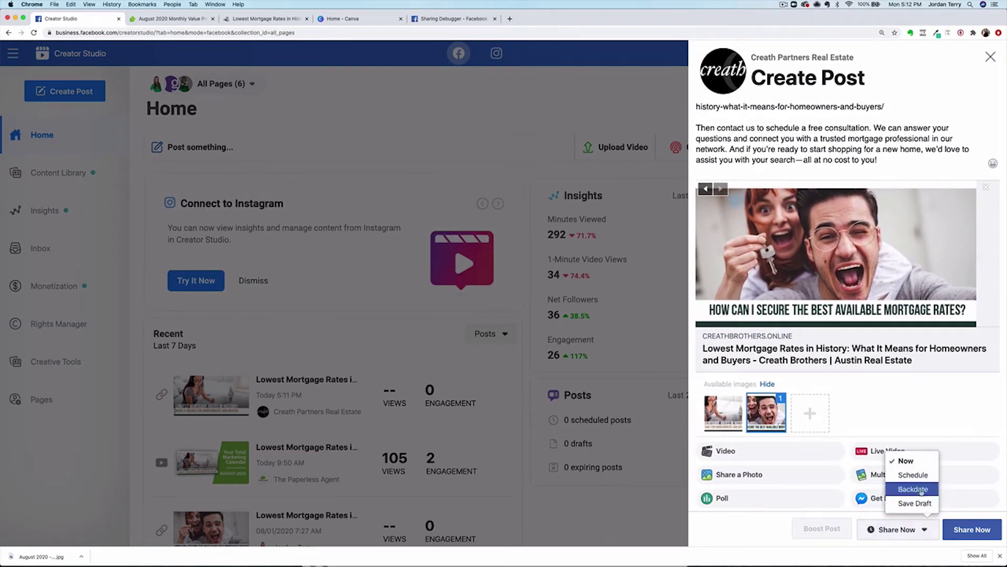
left_click(917, 475)
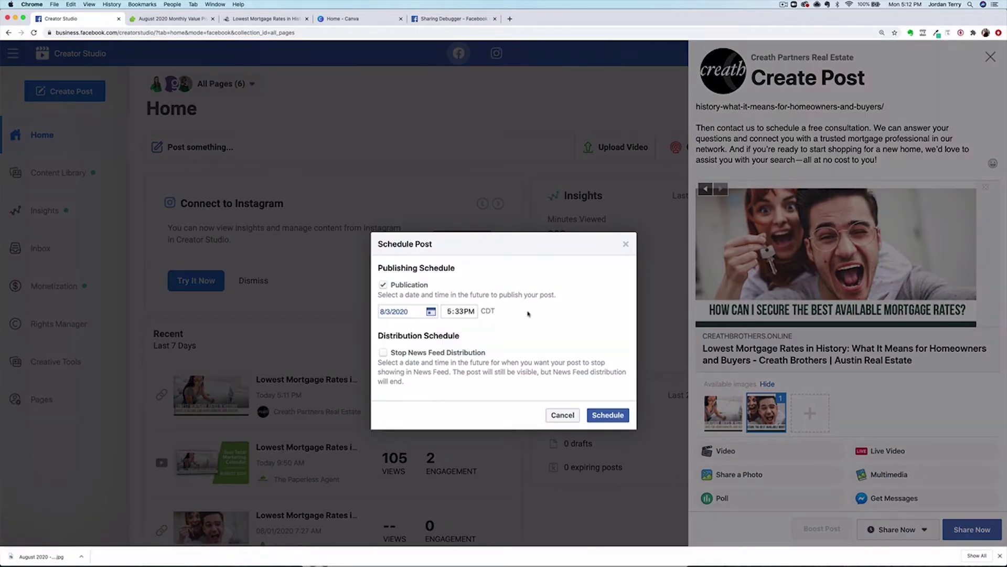
left_click(431, 312)
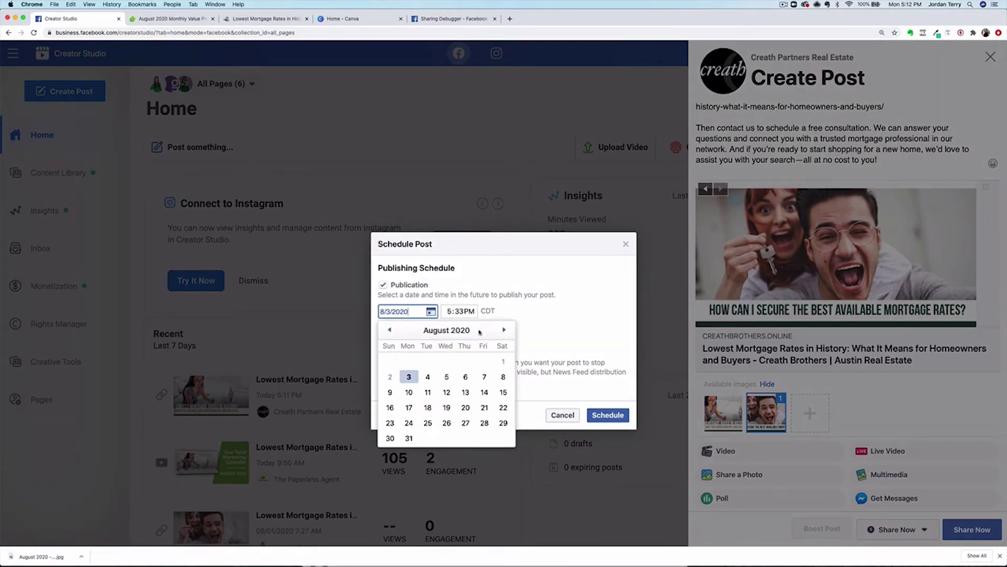
left_click(428, 407)
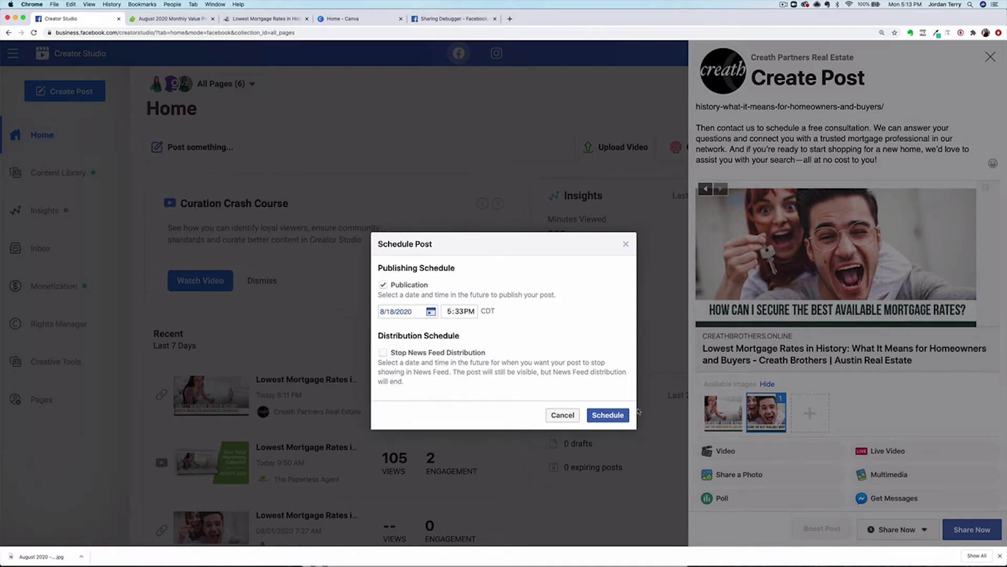
left_click(622, 415)
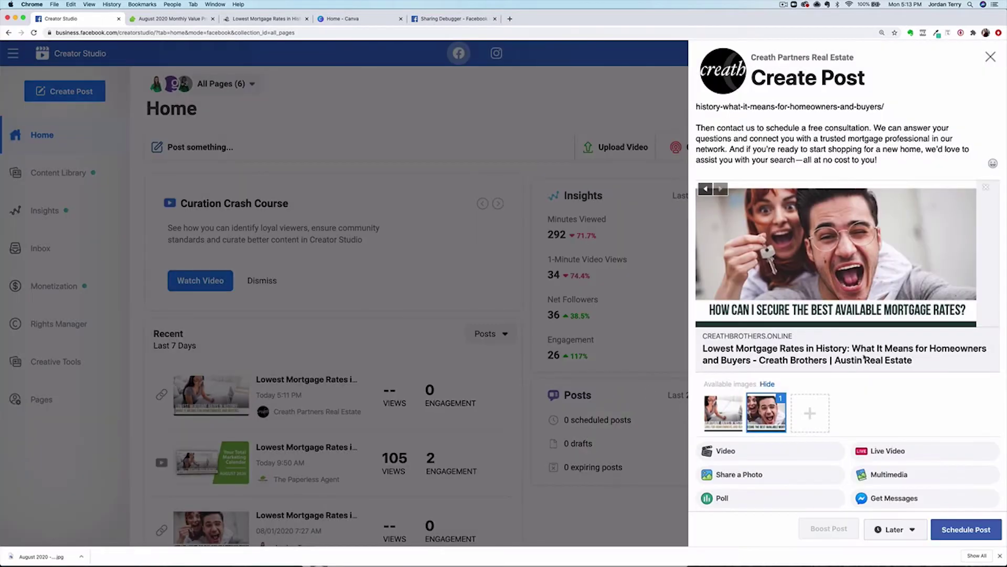
left_click(969, 531)
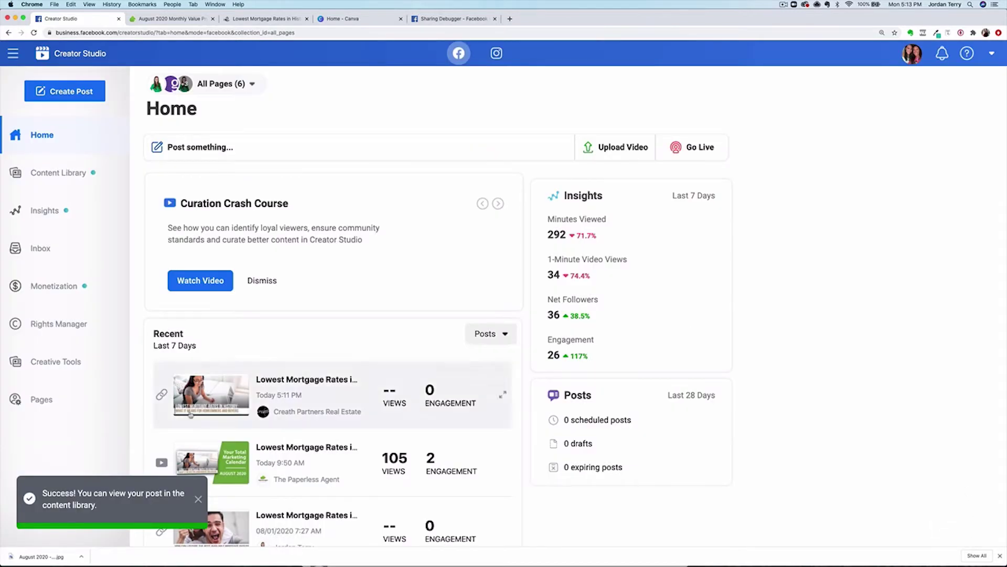
left_click(70, 175)
left_click(34, 33)
left_click(569, 184)
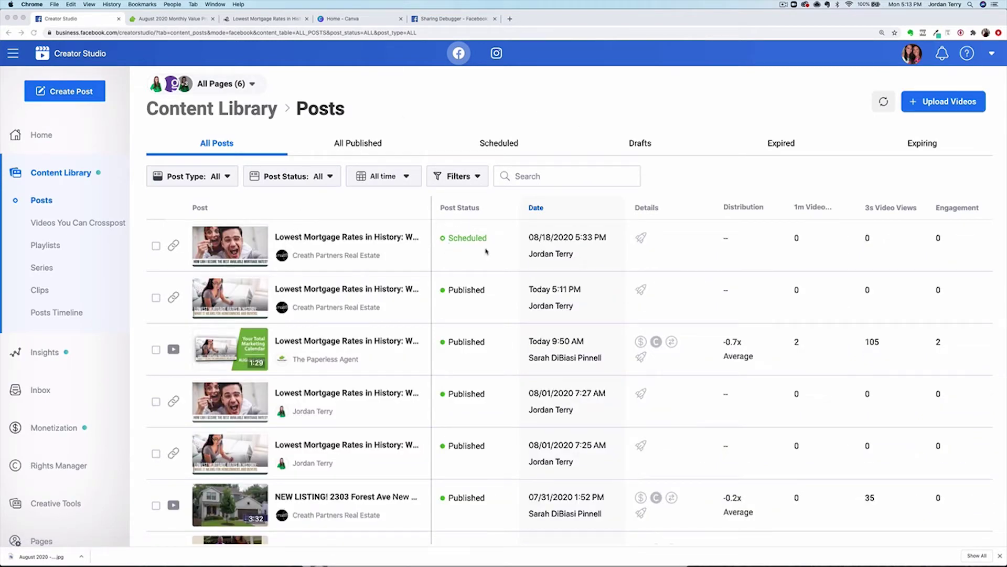
left_click(46, 136)
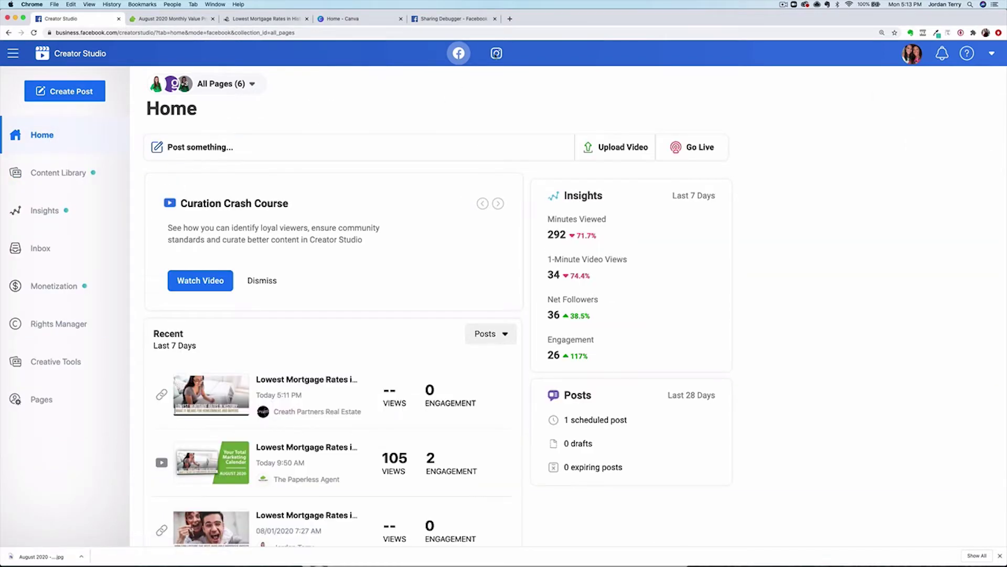
- Start a new Instagram Feed post for Creath Brothers from the Instagram Content Library
left_click(496, 53)
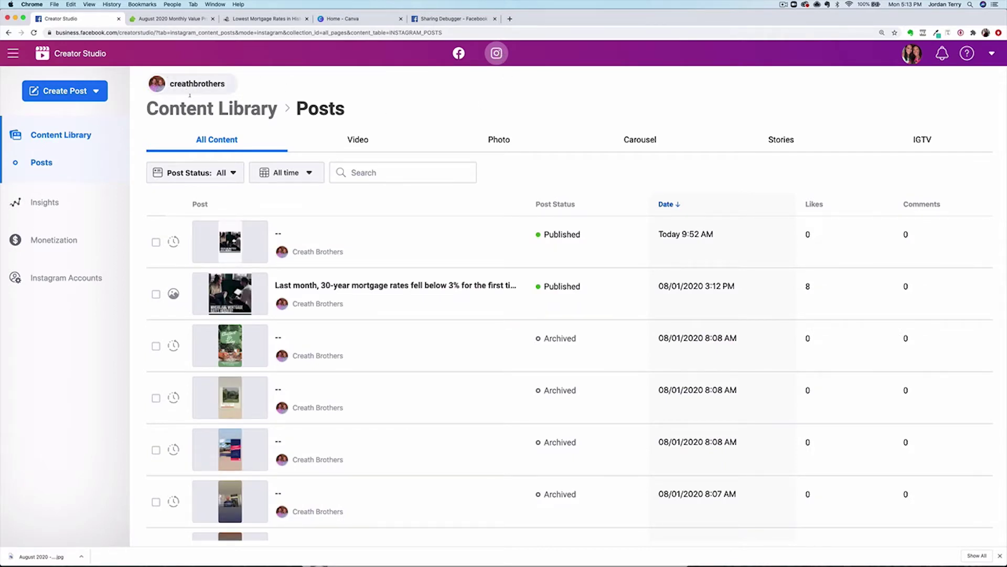
left_click(70, 93)
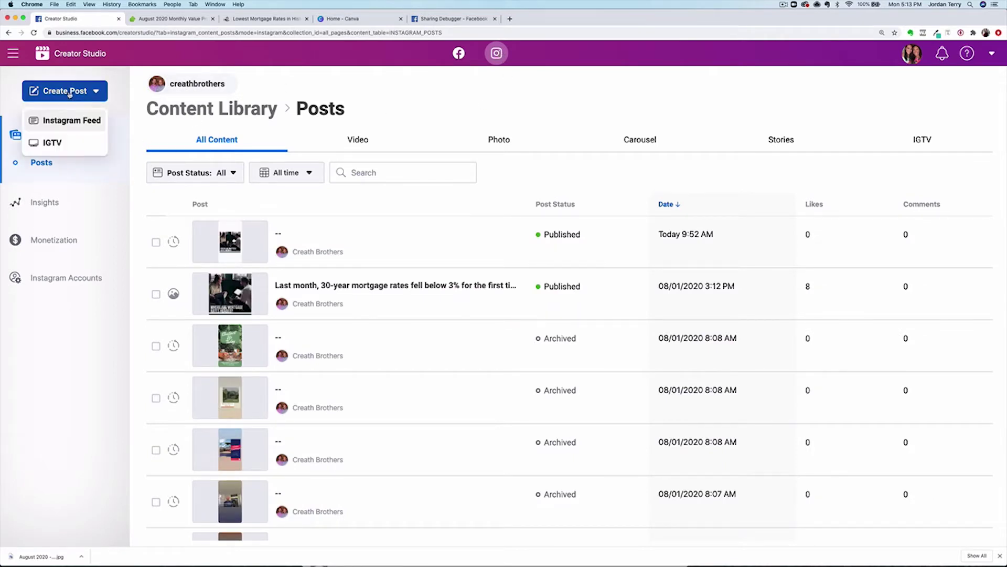
left_click(63, 121)
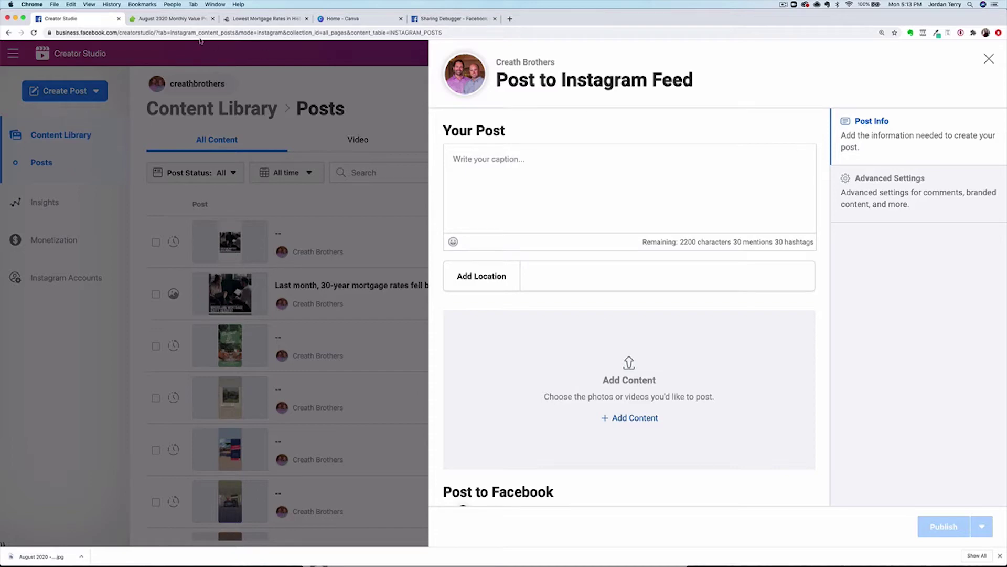
- On the August 2020 program page, open Instagram & Pinterest Posts and expand Instagram Post & Image
left_click(173, 19)
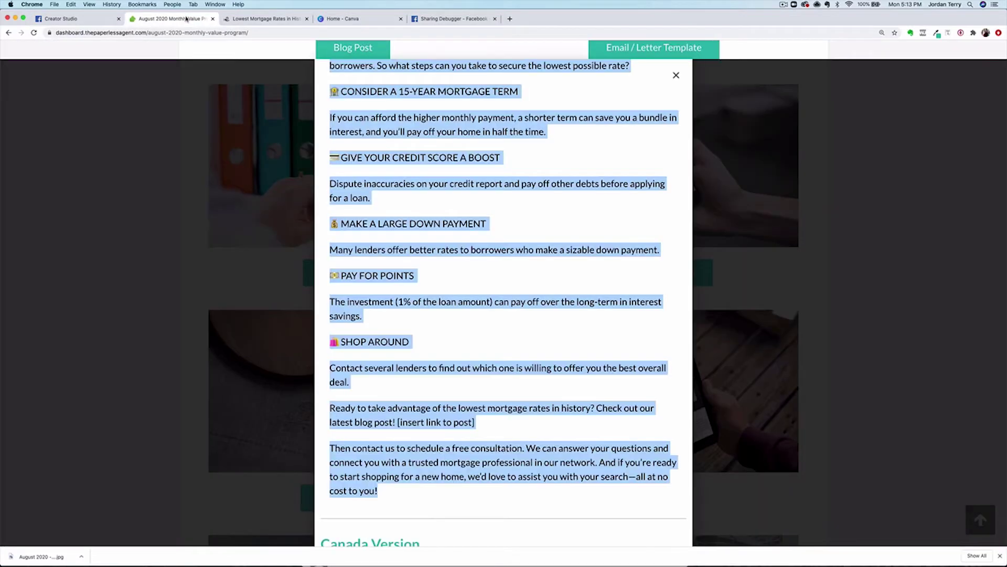
left_click(677, 75)
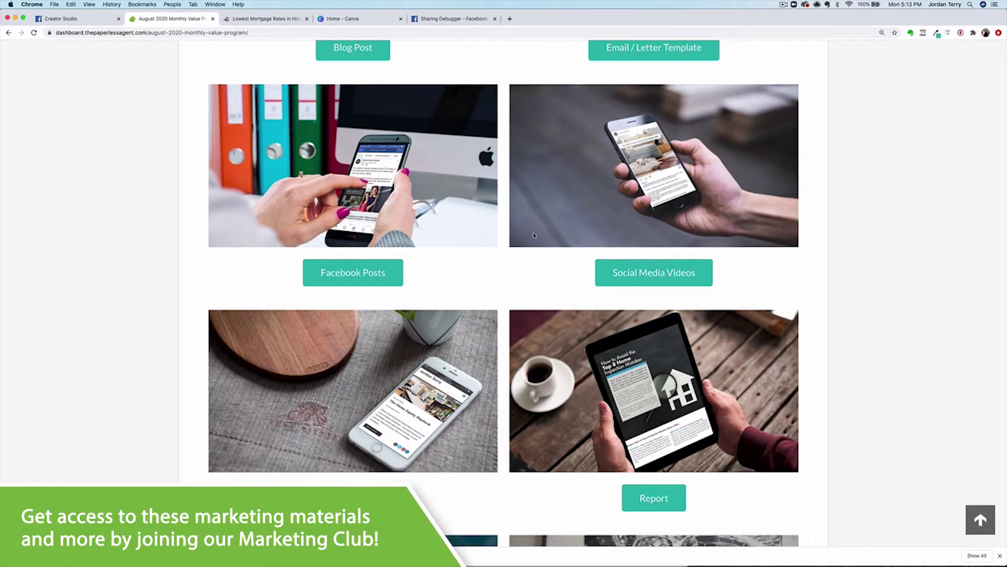
scroll(487, 289, "down", 5)
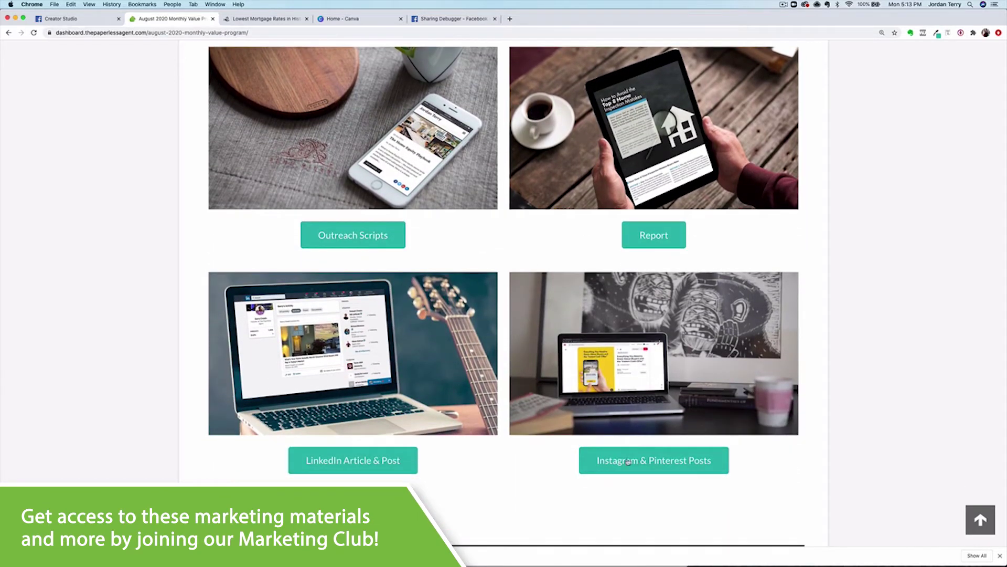
left_click(628, 461)
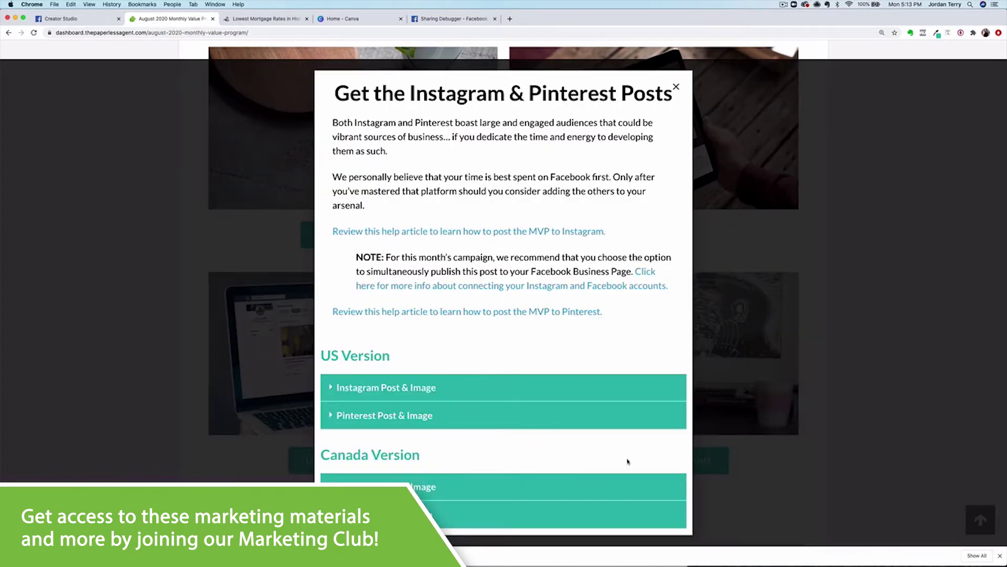
left_click(374, 391)
- Copy the mortgage-rates Instagram post text through the local hashtags
scroll(374, 391, "down", 5)
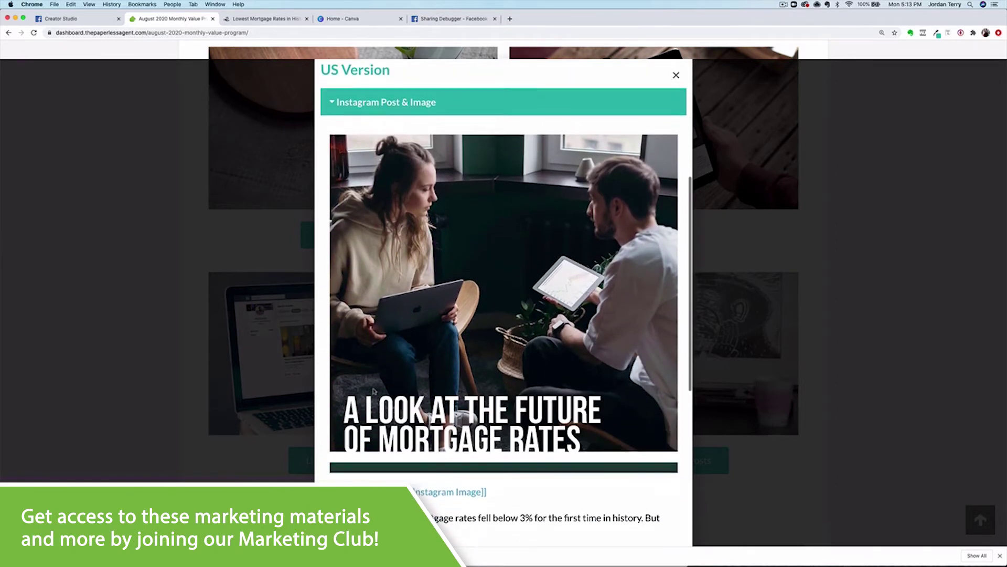
scroll(374, 391, "down", 1)
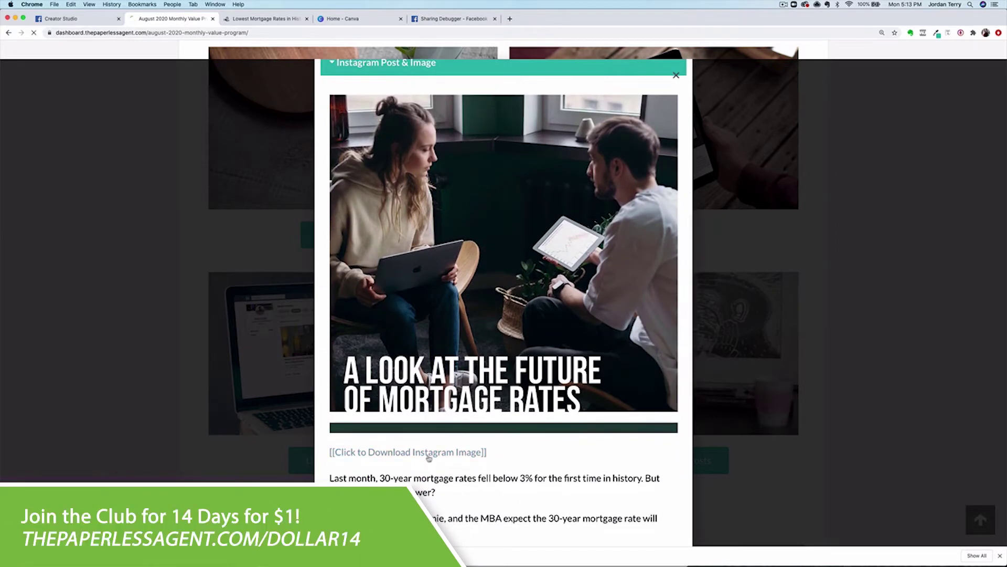
scroll(472, 415, "down", 2)
scroll(480, 402, "down", 8)
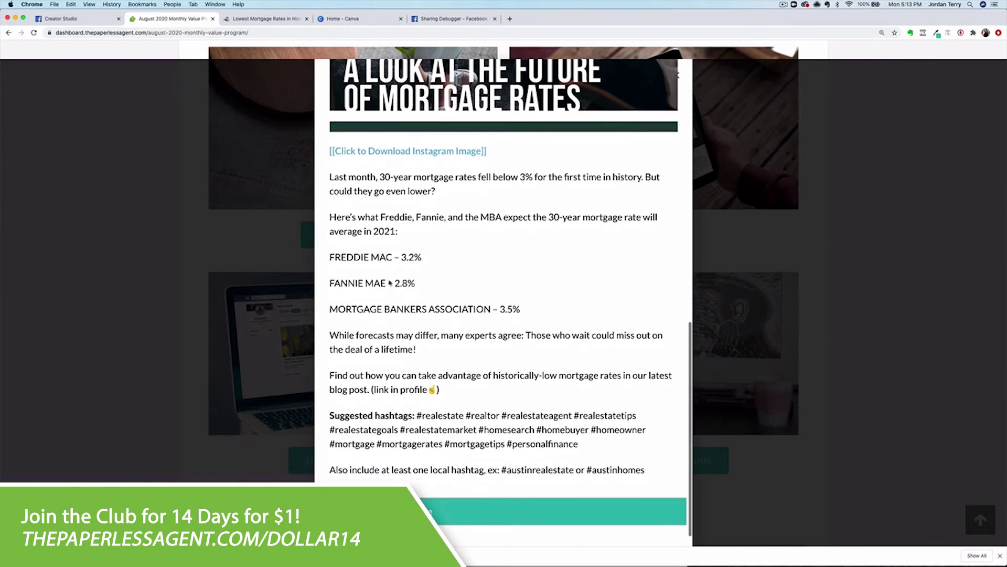
left_click_drag(331, 177, 645, 469)
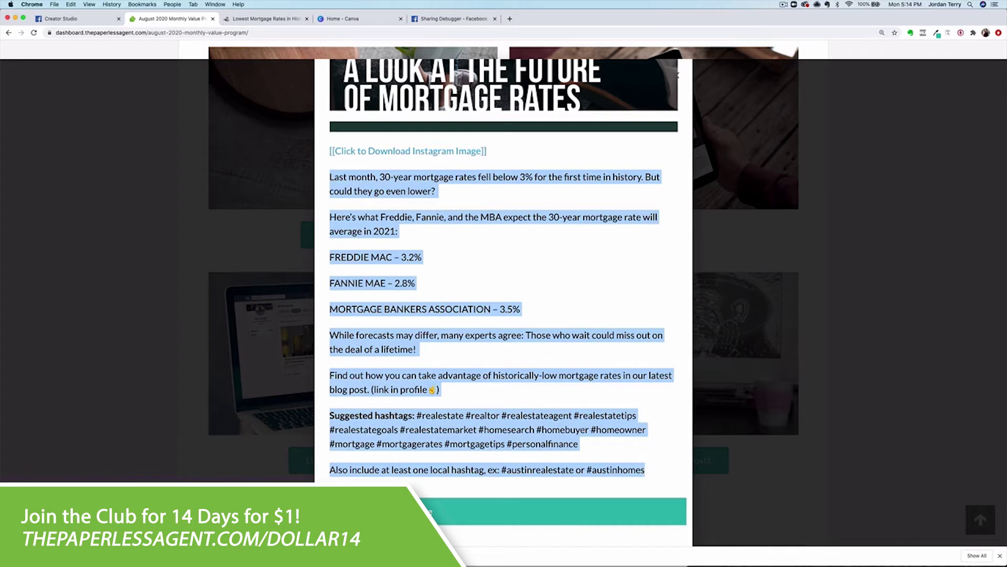
right_click(582, 433)
left_click(610, 449)
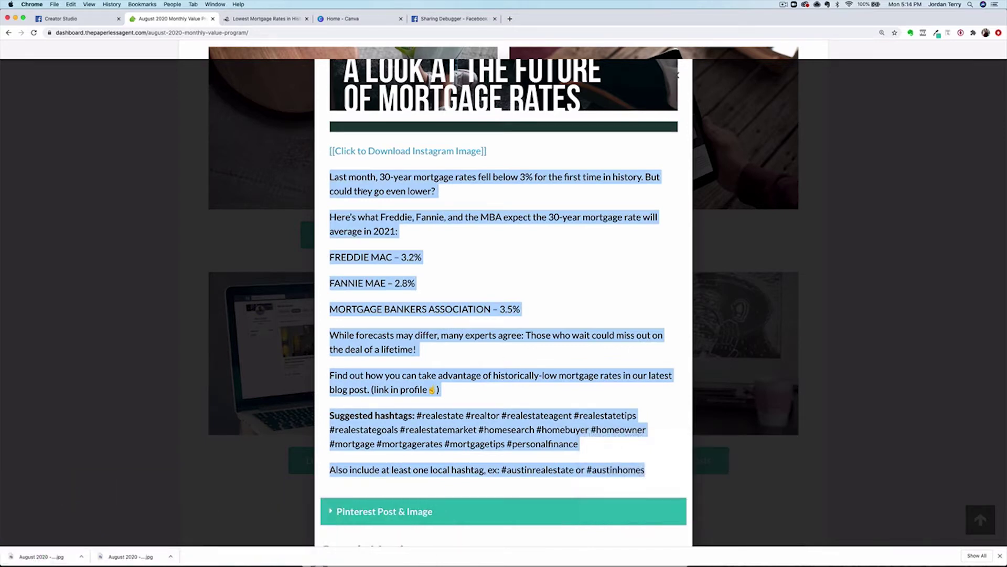
- Paste the copied mortgage-rates text into the Instagram post caption
left_click(81, 20)
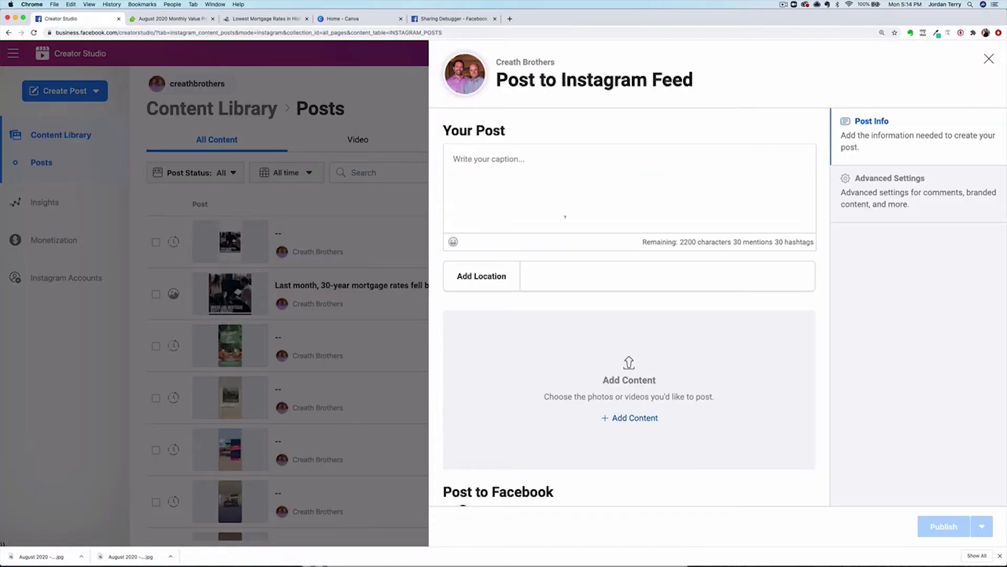
right_click(503, 164)
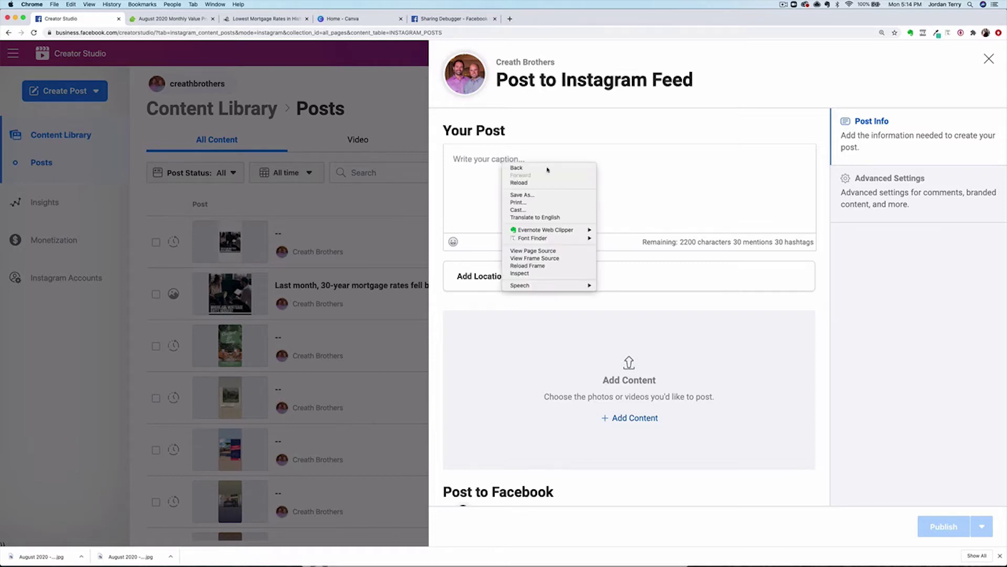
left_click(493, 180)
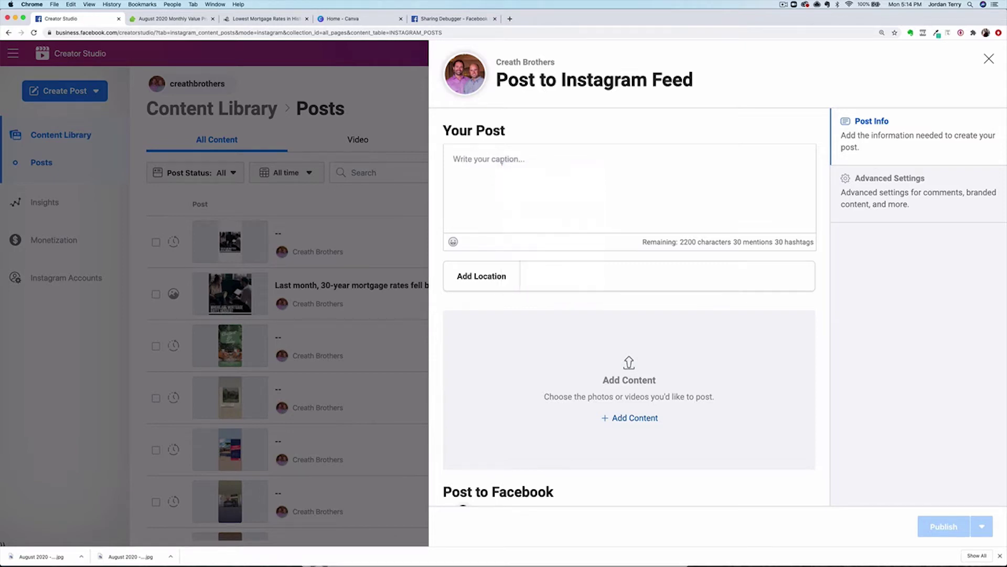
right_click(512, 158)
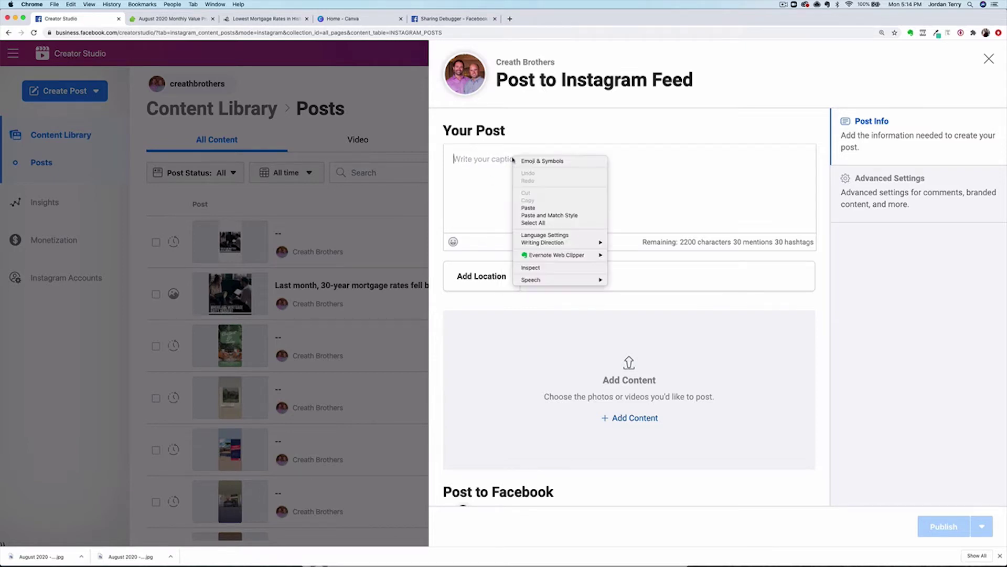
left_click(541, 207)
scroll(552, 172, "up", 10)
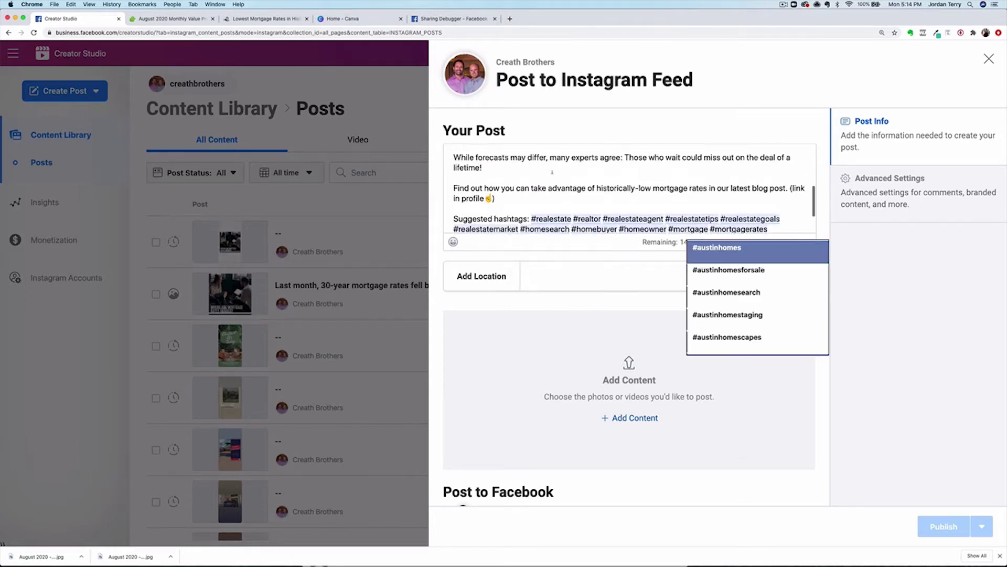
scroll(552, 173, "down", 10)
- Delete 'Suggested hashtags:', the instruction line and 'or', joining #austinrealestate #austinhomes onto the hashtags
left_click_drag(531, 177, 454, 178)
key("BackSpace")
key("BackSpace")
left_click_drag(605, 216, 600, 201)
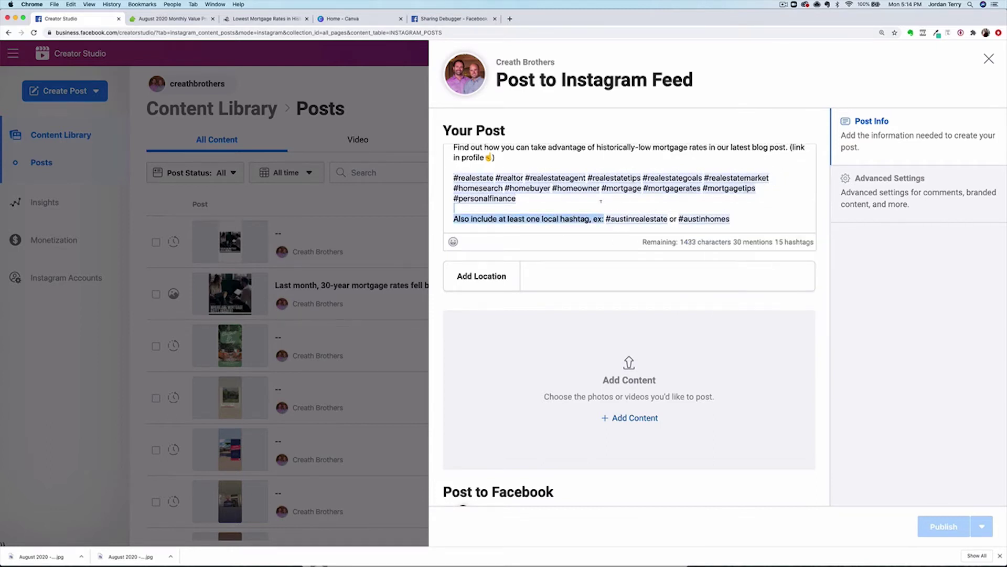
key("BackSpace")
key("BackSpace")
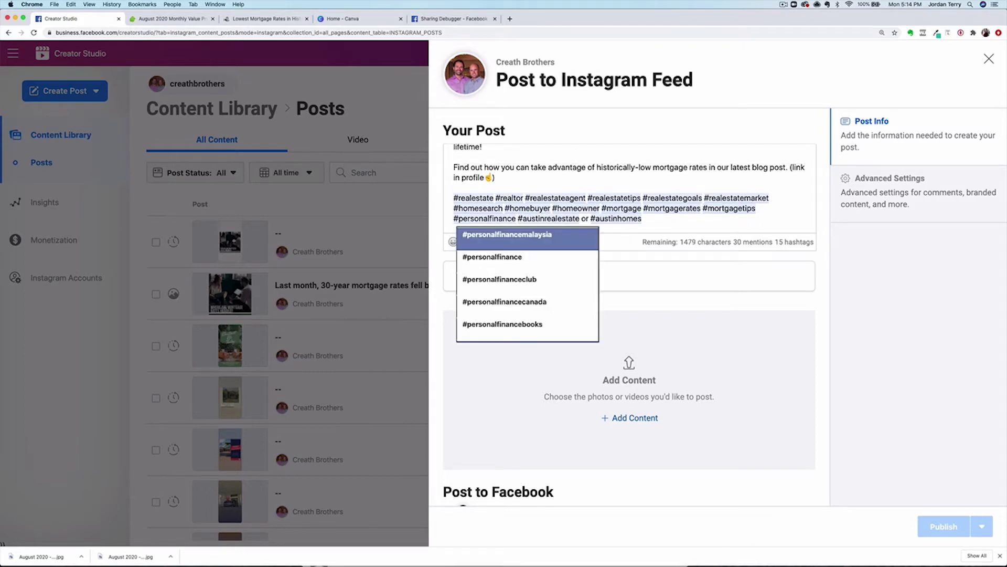
left_click(589, 218)
key("BackSpace")
key("BackSpace")
key("BackSpace")
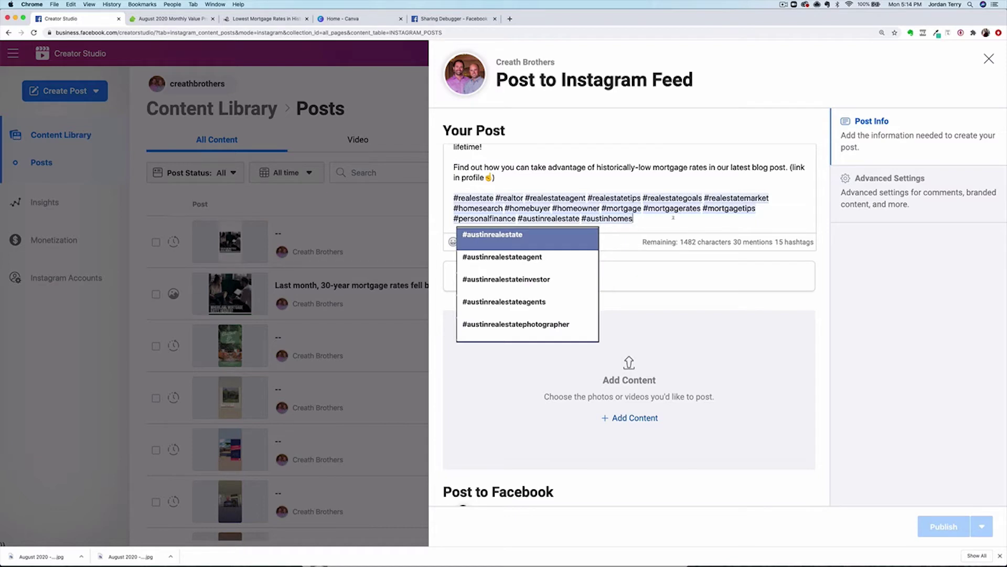
left_click(674, 218)
scroll(659, 183, "up", 5)
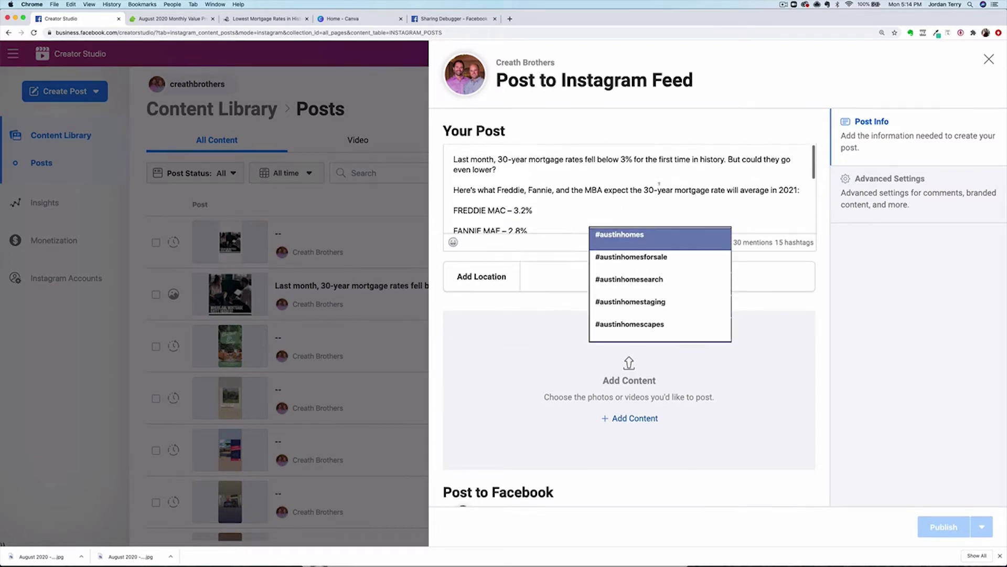
- Set the location to Austin, Texas and attach 'August 2020 - MVP - Instagram Image.jpg' from Downloads
left_click(555, 274)
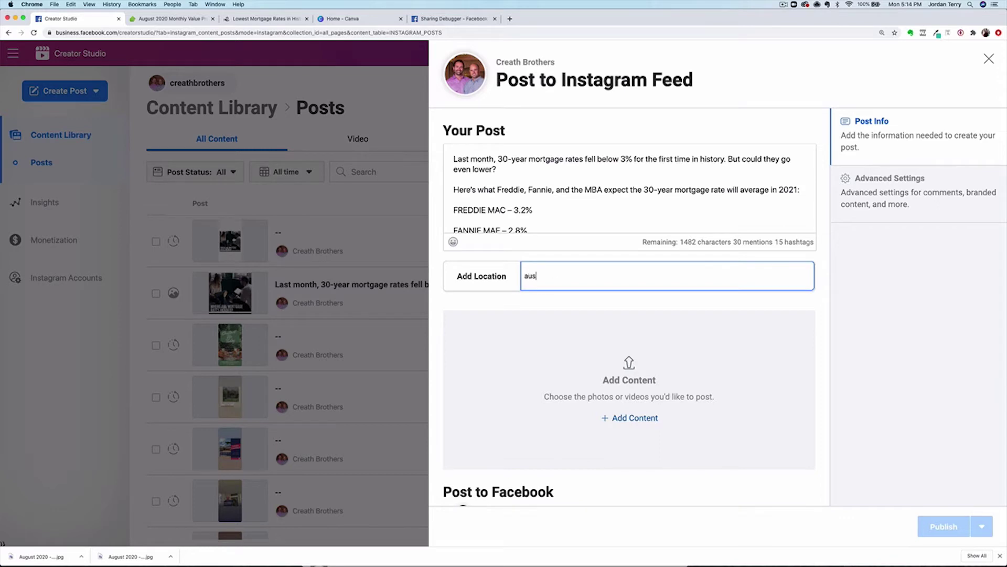
left_click(570, 301)
left_click(630, 420)
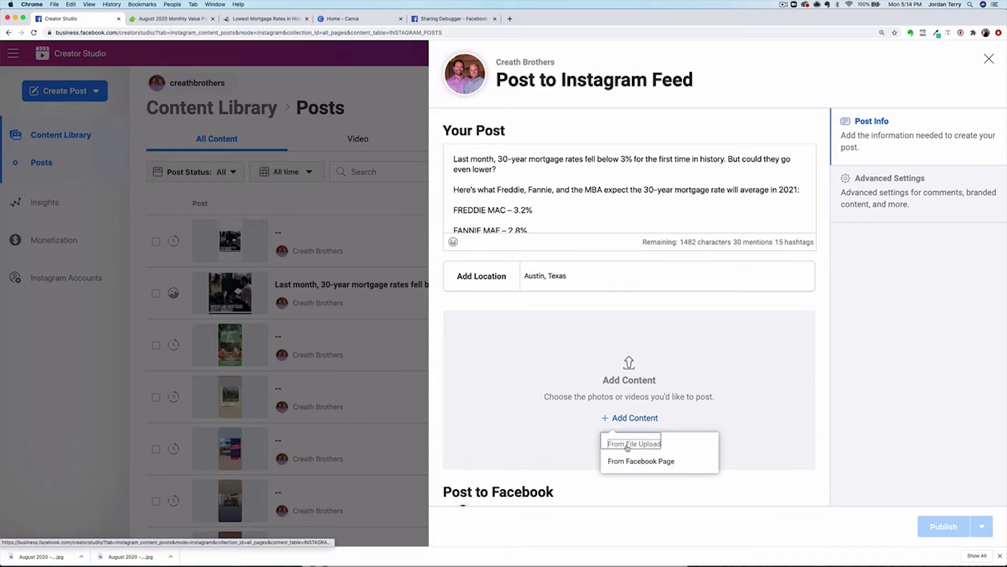
left_click(628, 445)
left_click(375, 91)
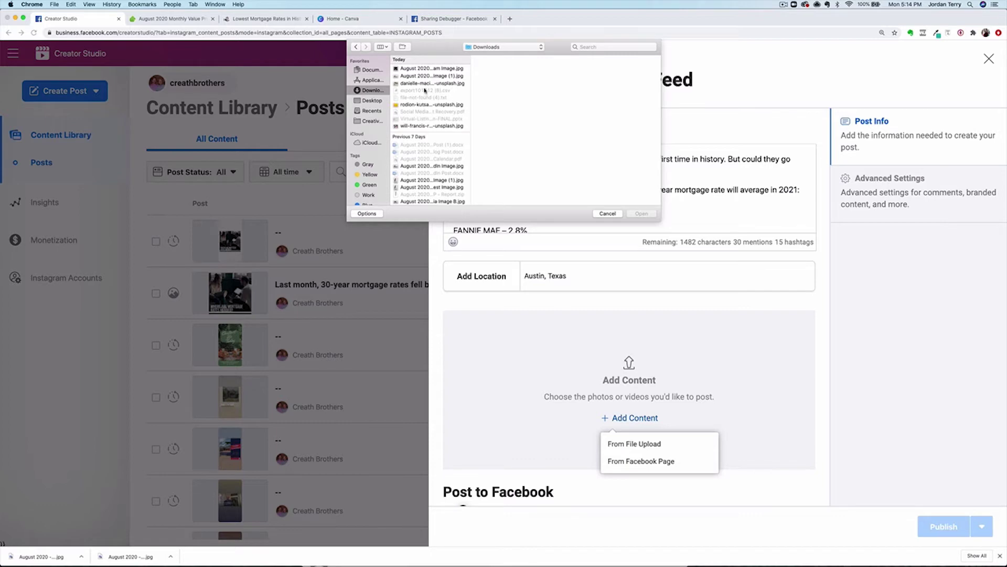
left_click(424, 69)
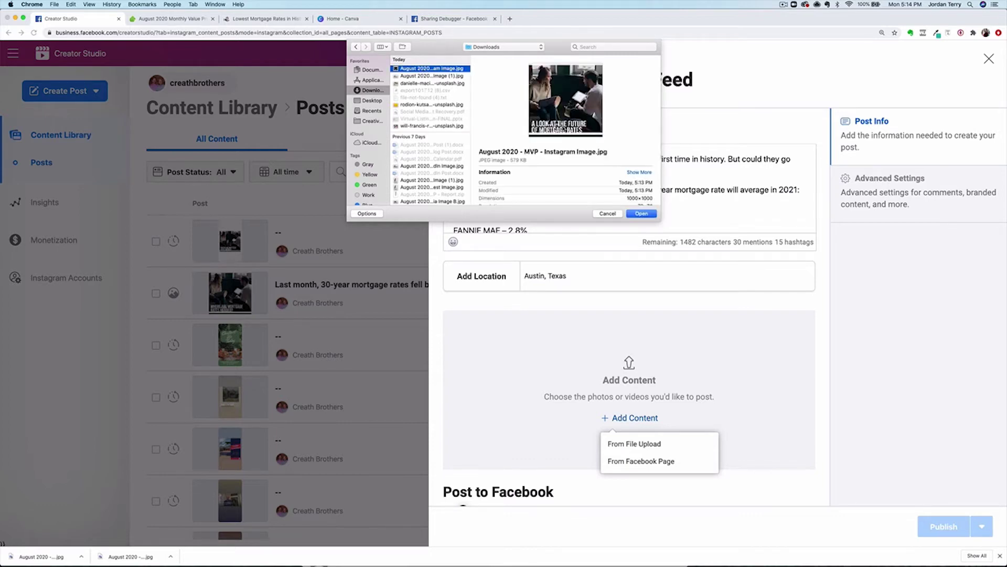
left_click(635, 215)
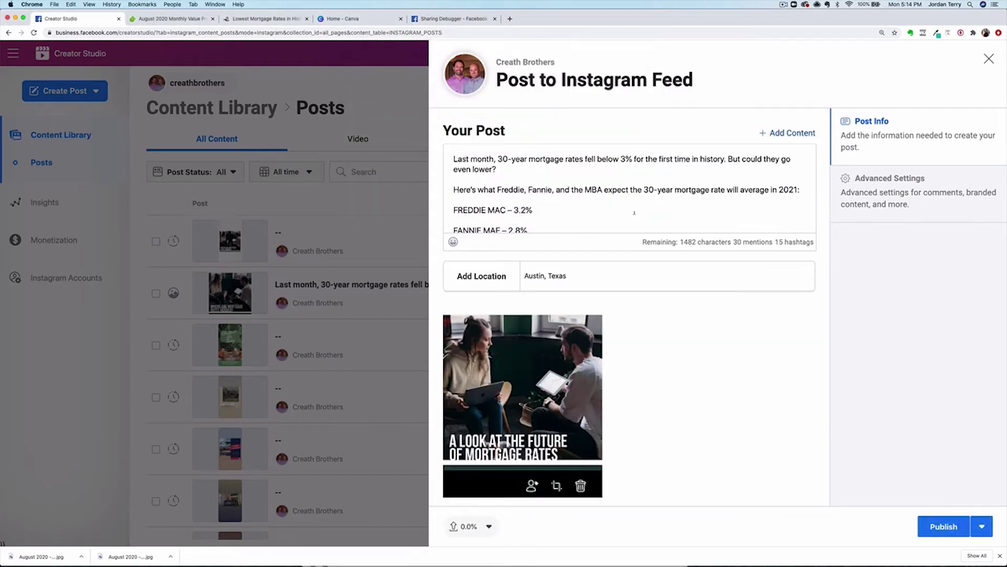
scroll(674, 360, "down", 3)
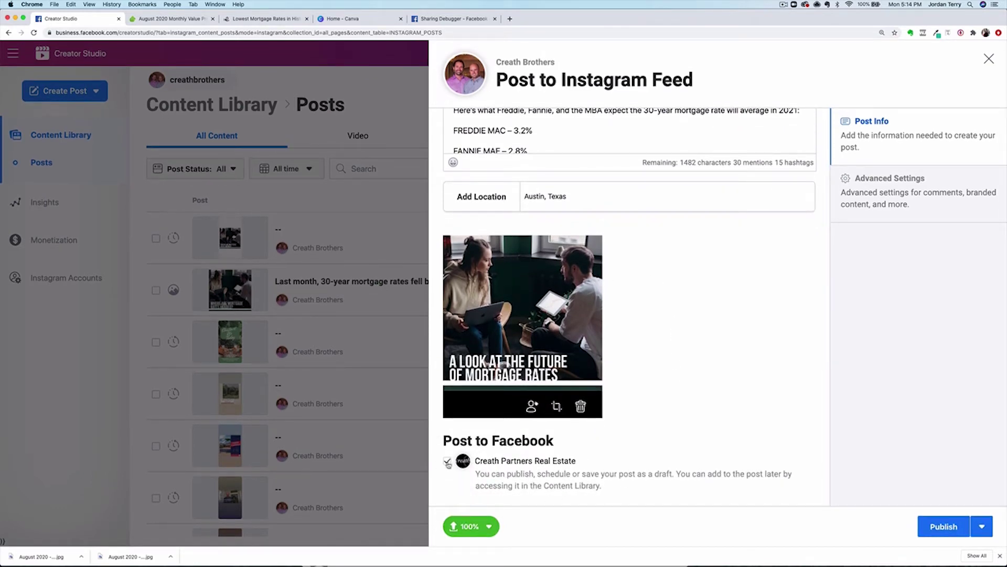
- Schedule the mortgage-rates post for 08/13/2020 1:13 AM, then begin another Instagram Feed post
left_click(981, 526)
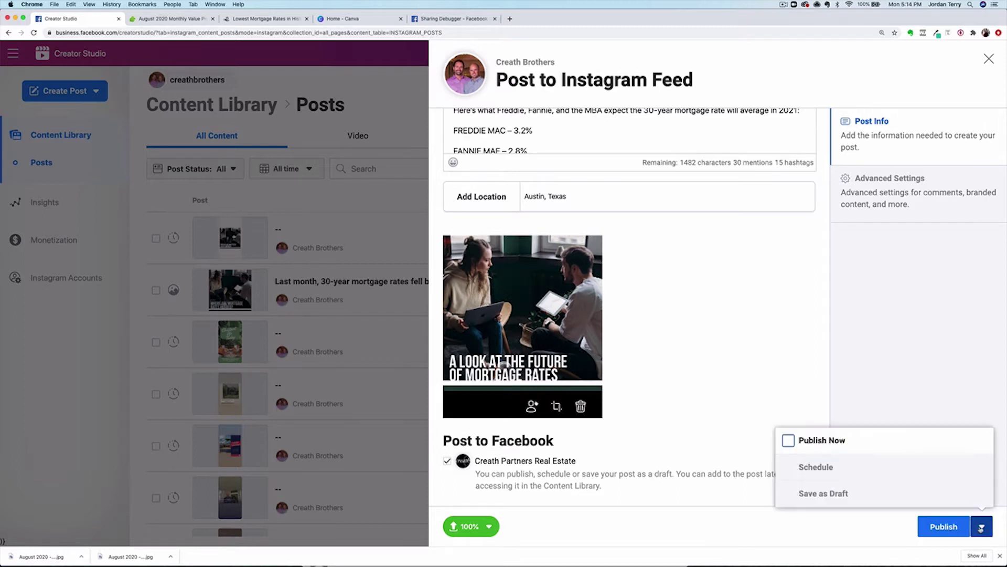
left_click(816, 467)
left_click(834, 447)
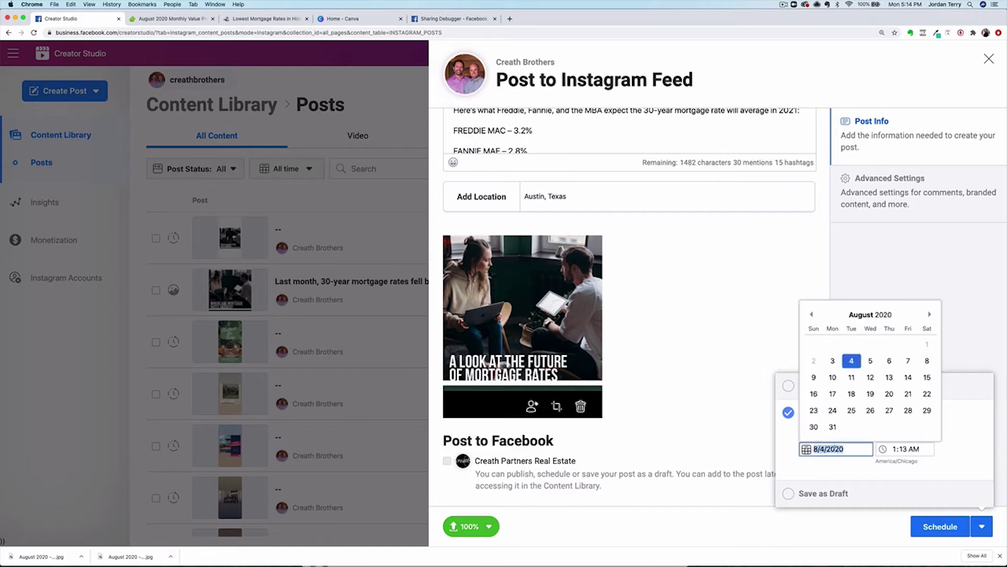
left_click(889, 379)
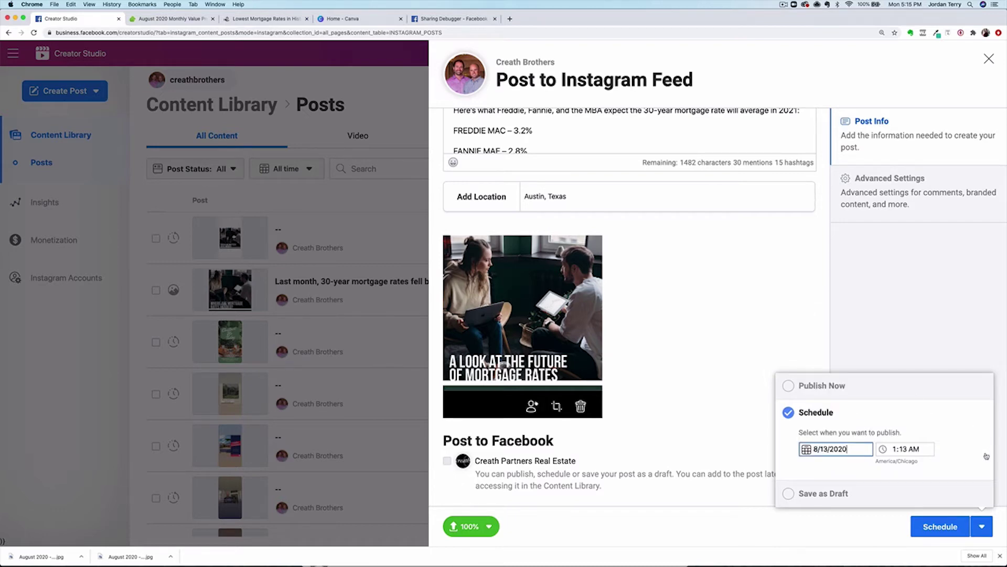
left_click(939, 527)
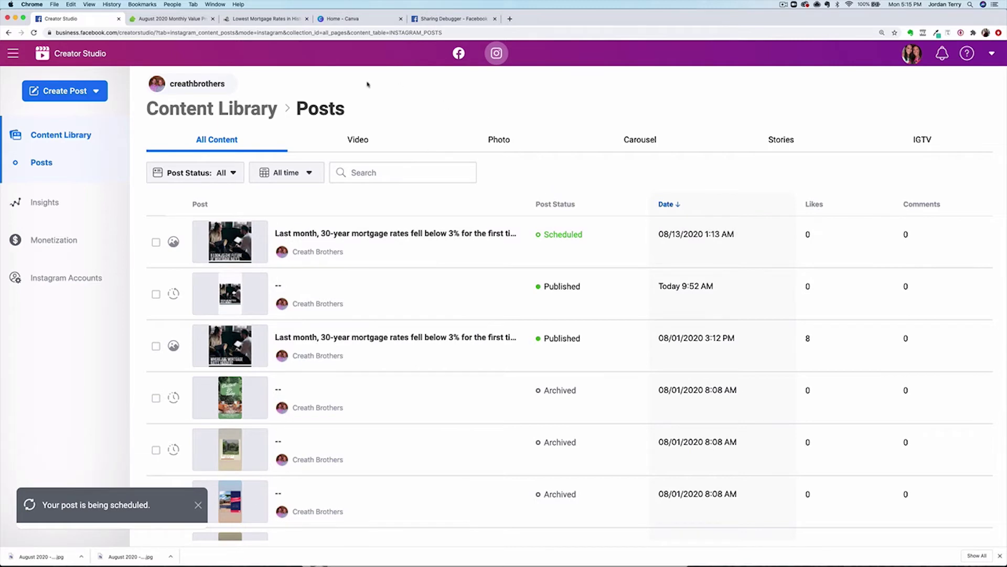
left_click(84, 96)
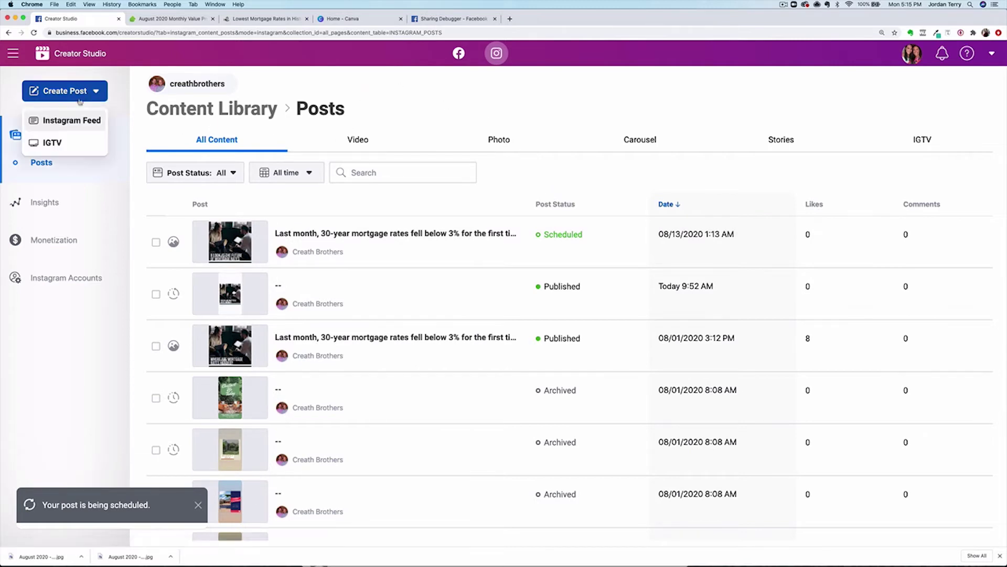
left_click(66, 122)
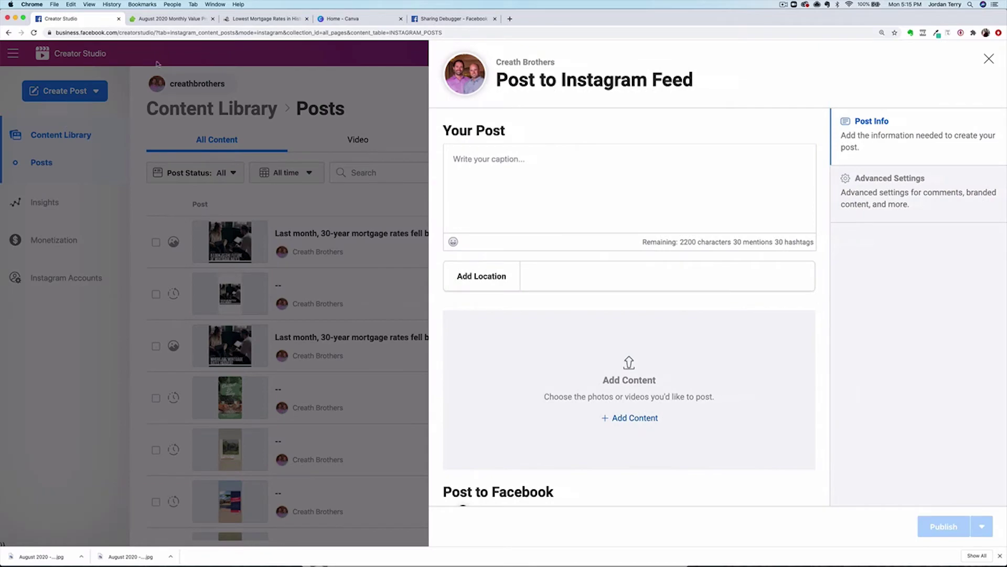
- Open the social media videos materials and download the Animated Video as an .mp4
left_click(144, 21)
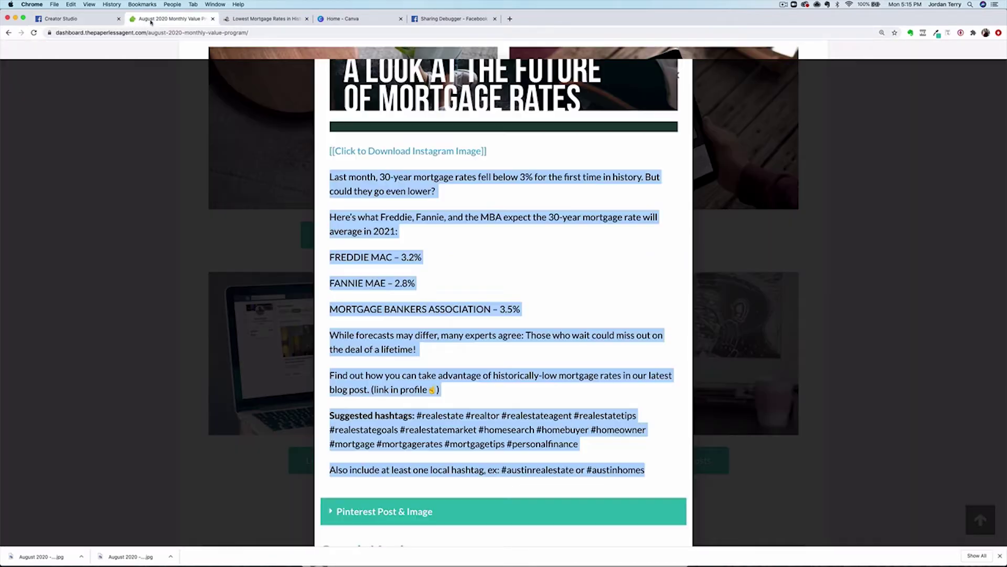
left_click(167, 199)
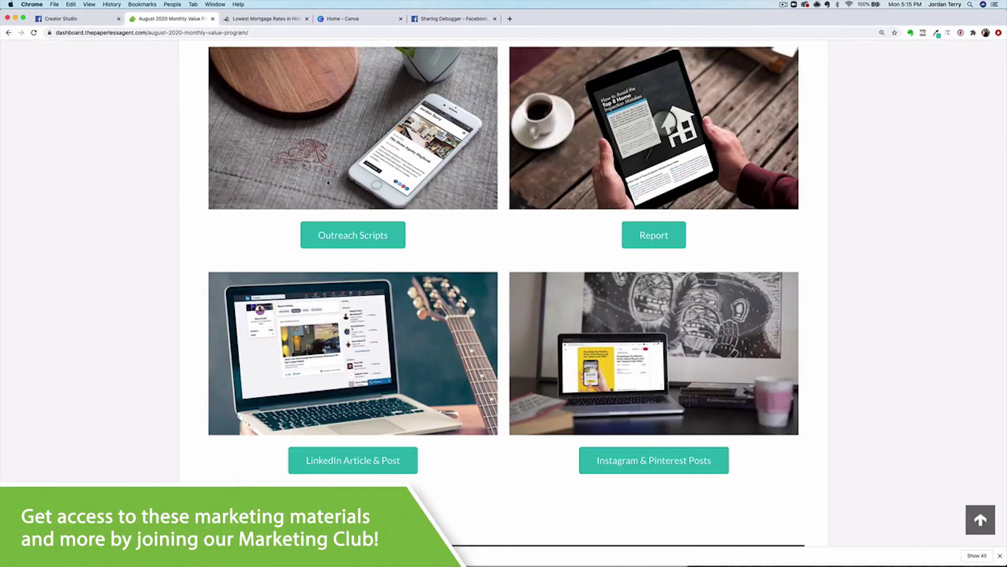
scroll(499, 203, "up", 5)
scroll(499, 203, "up", 2)
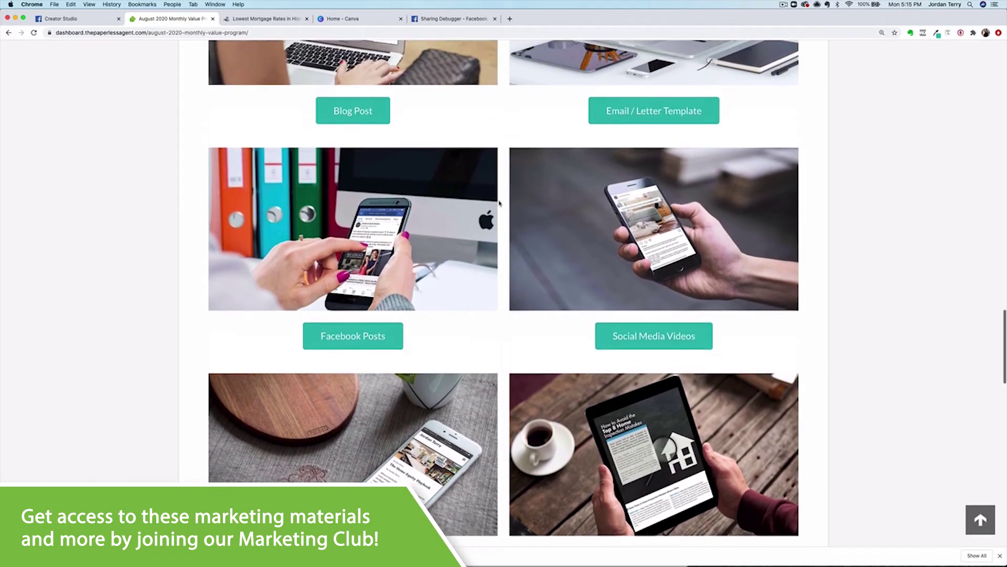
left_click(650, 363)
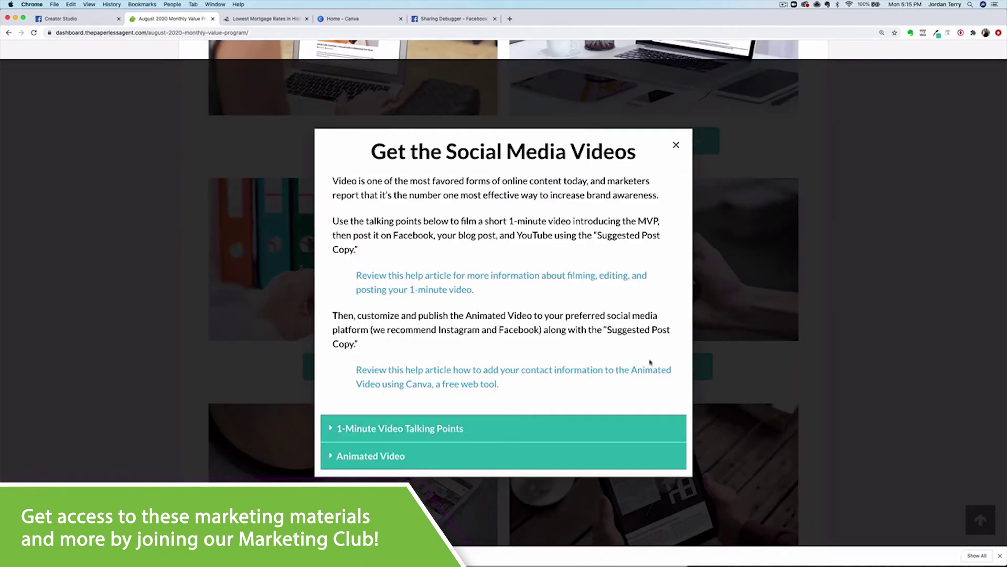
left_click(383, 456)
scroll(482, 445, "down", 5)
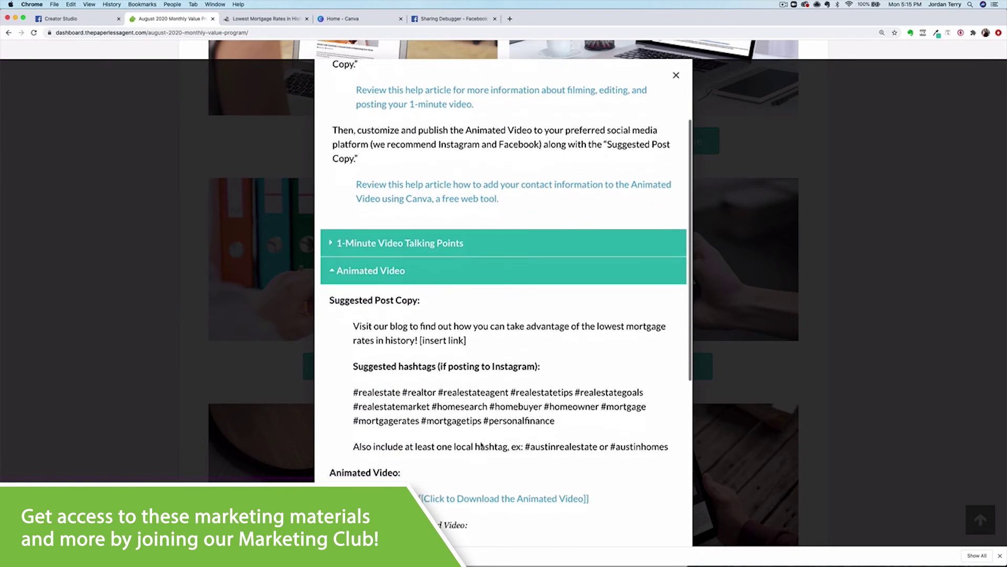
scroll(482, 445, "down", 6)
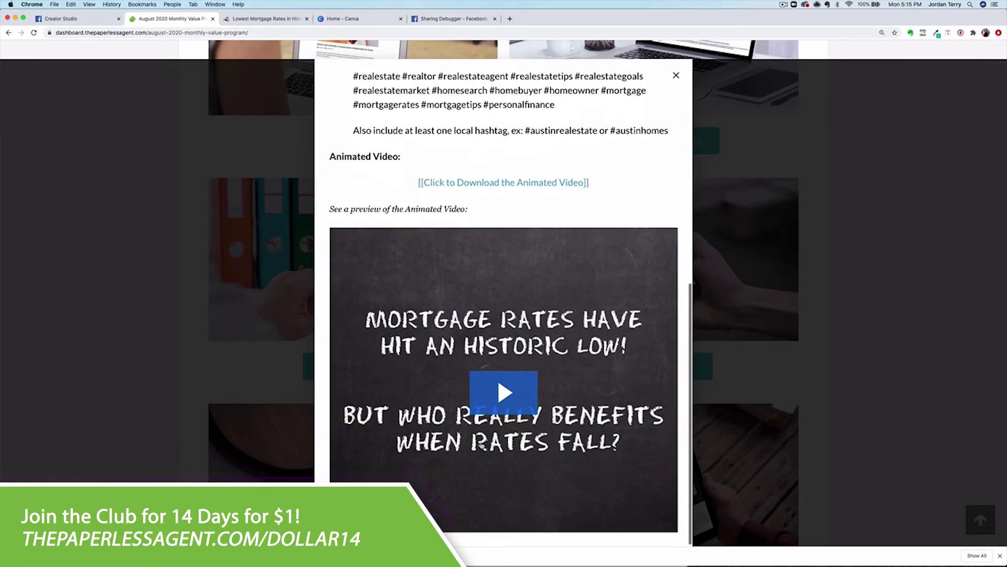
scroll(482, 445, "up", 3)
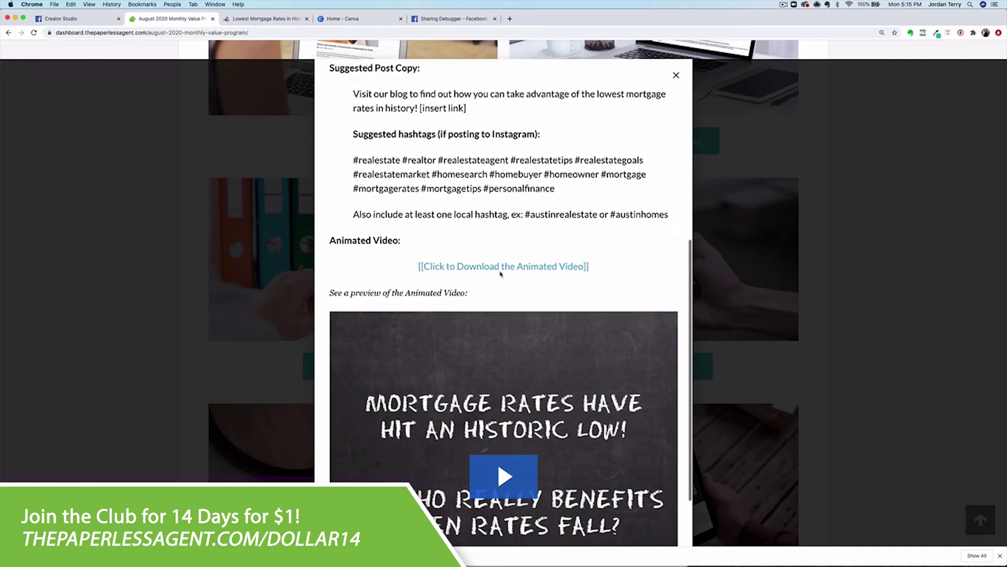
left_click(500, 268)
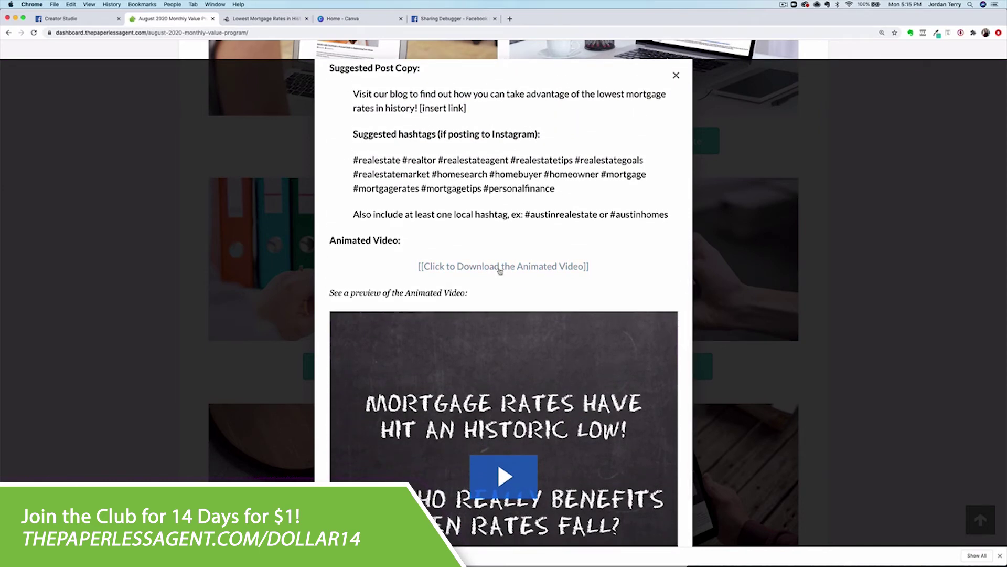
- Copy the animated video's suggested post copy and hashtags for the Creator Studio caption
scroll(500, 270, "up", 3)
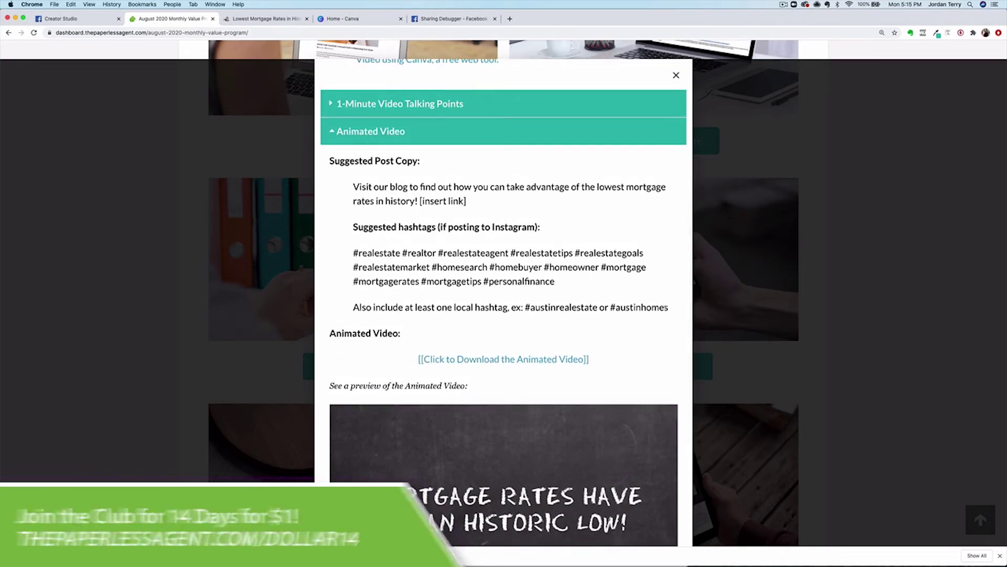
left_click_drag(674, 313, 356, 181)
right_click(375, 187)
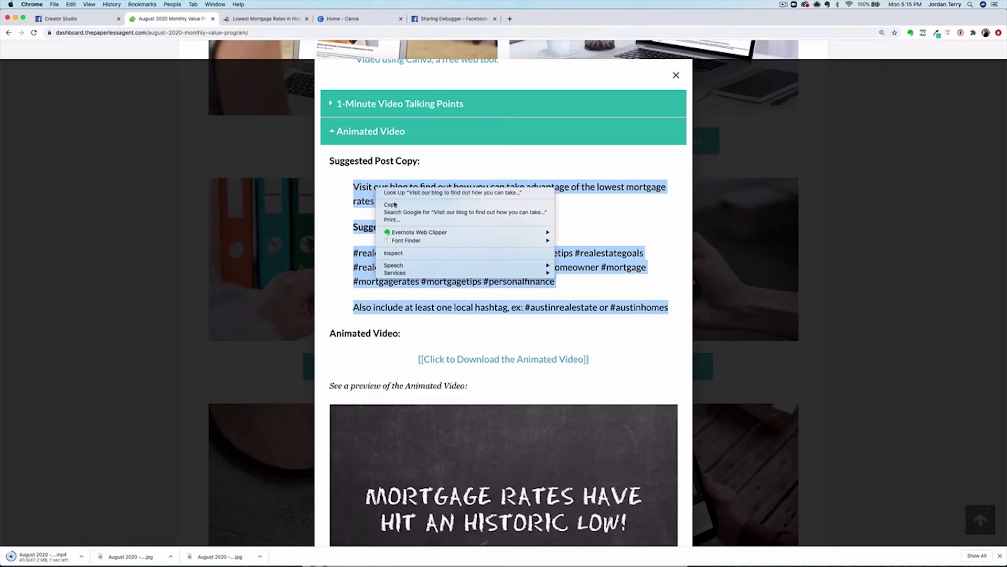
left_click(394, 205)
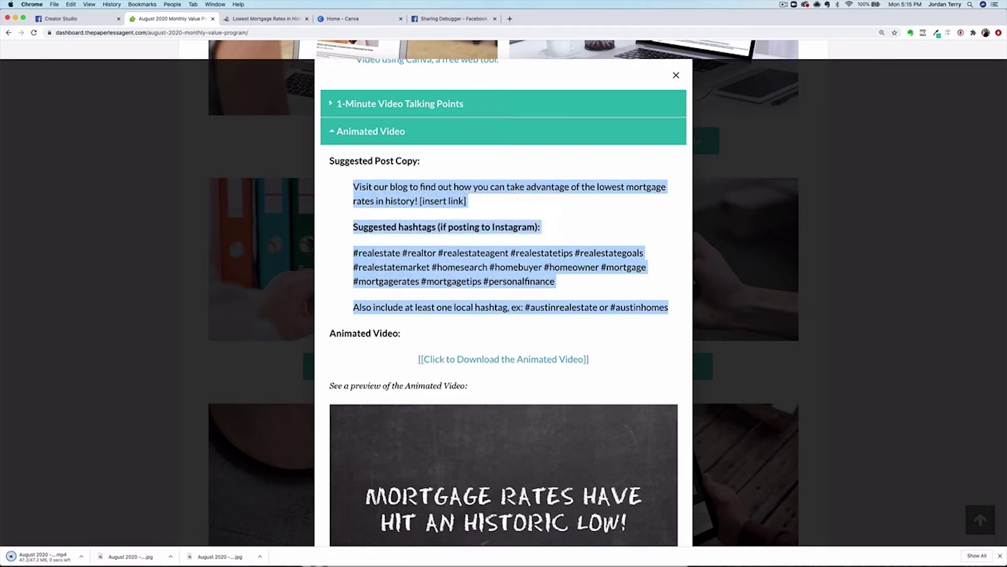
left_click(68, 20)
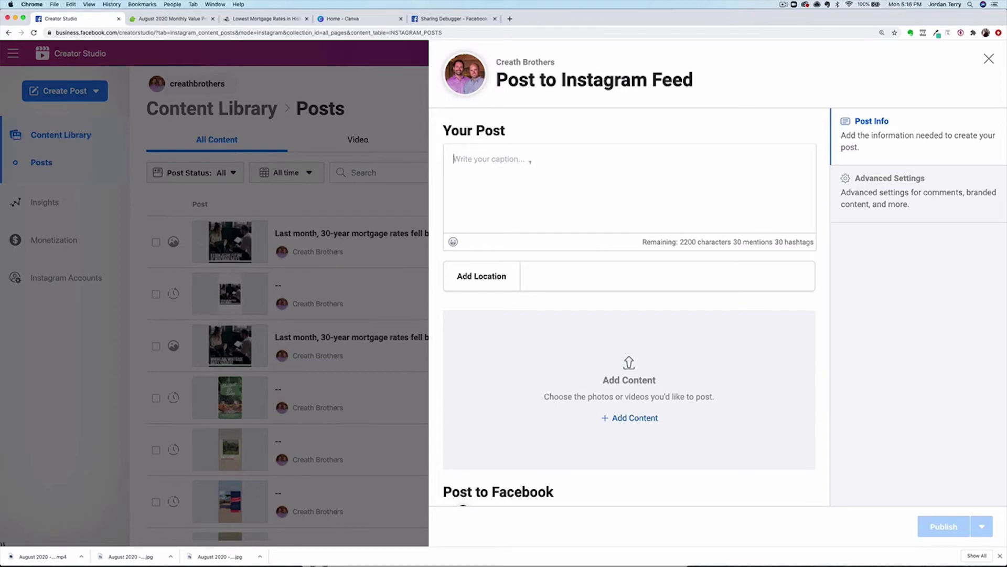
- Paste the copied video post copy into the Instagram caption
right_click(531, 164)
left_click(484, 165)
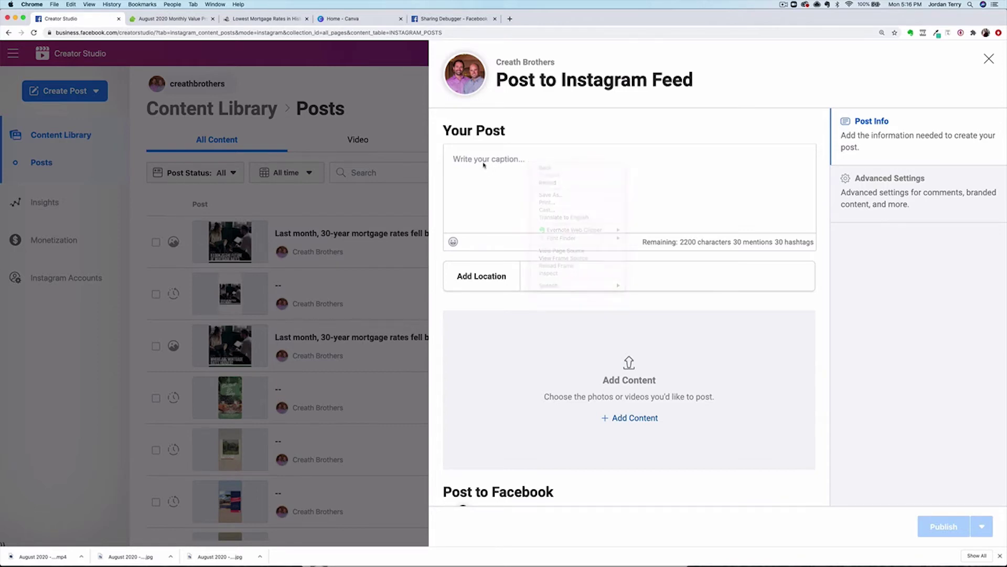
right_click(487, 159)
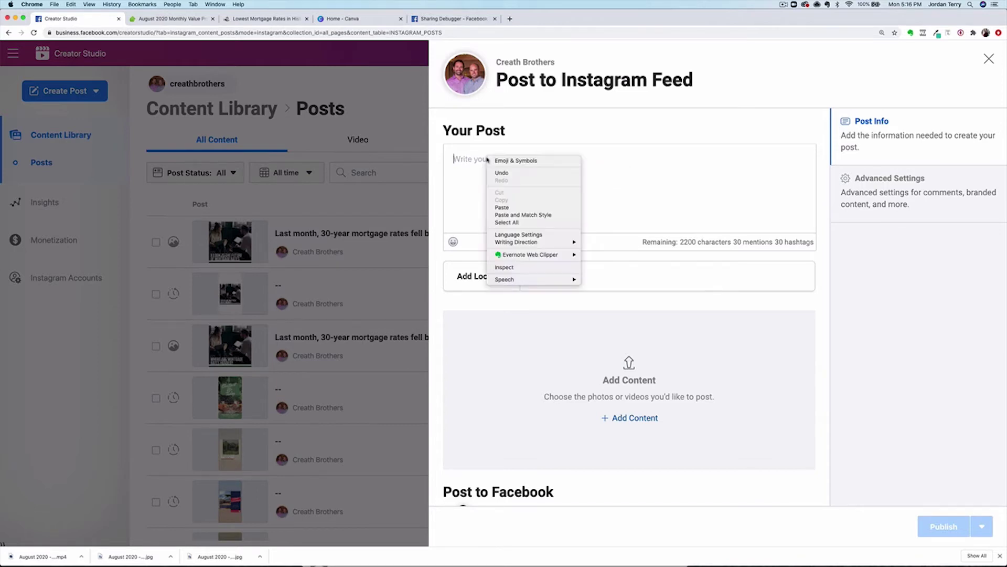
left_click(502, 208)
scroll(515, 185, "up", 1)
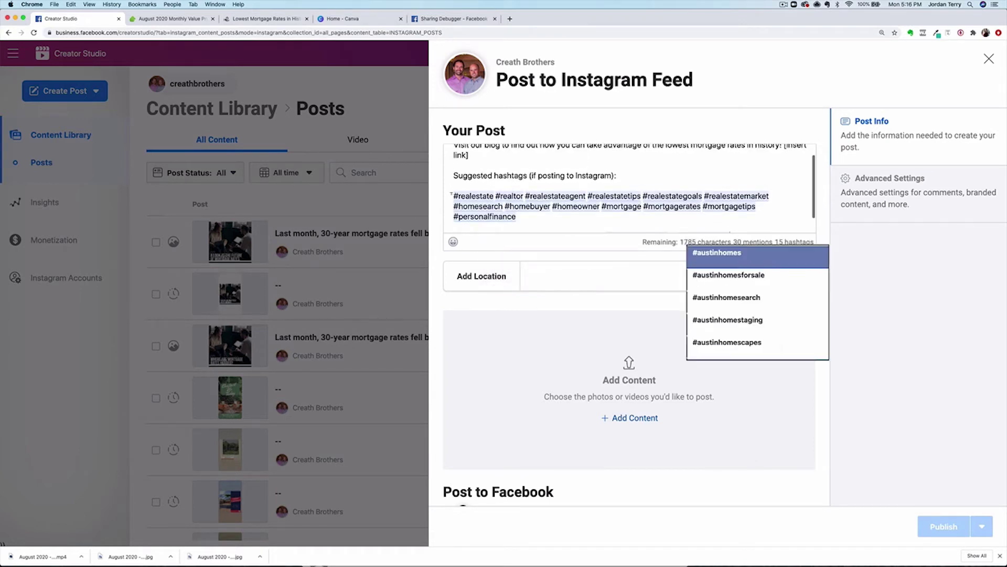
- Remove the hashtags heading, replace [insert link] with 'Link in bio.', and trim the local-hashtag instruction
left_click_drag(454, 195, 454, 175)
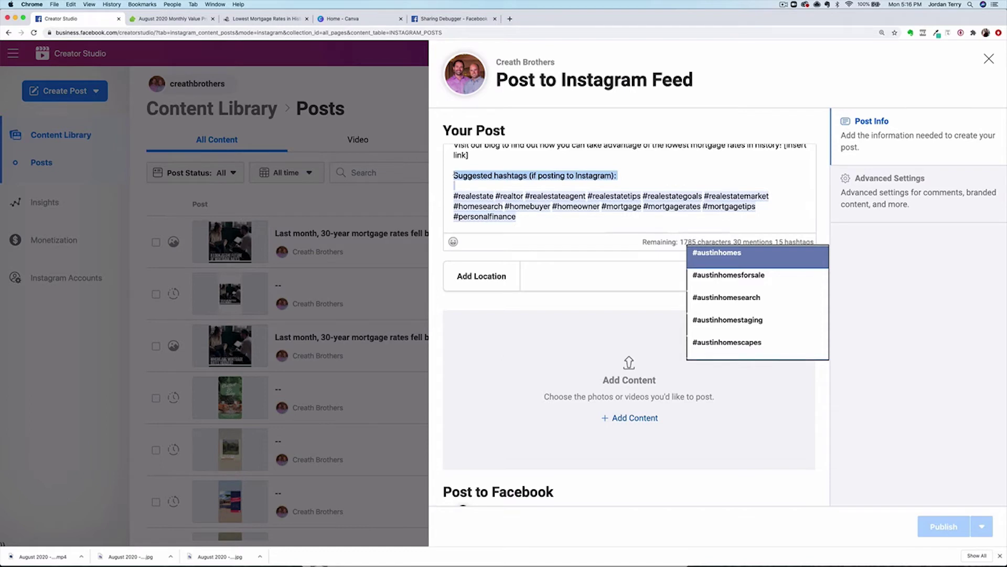
key("BackSpace")
scroll(491, 168, "up", 1)
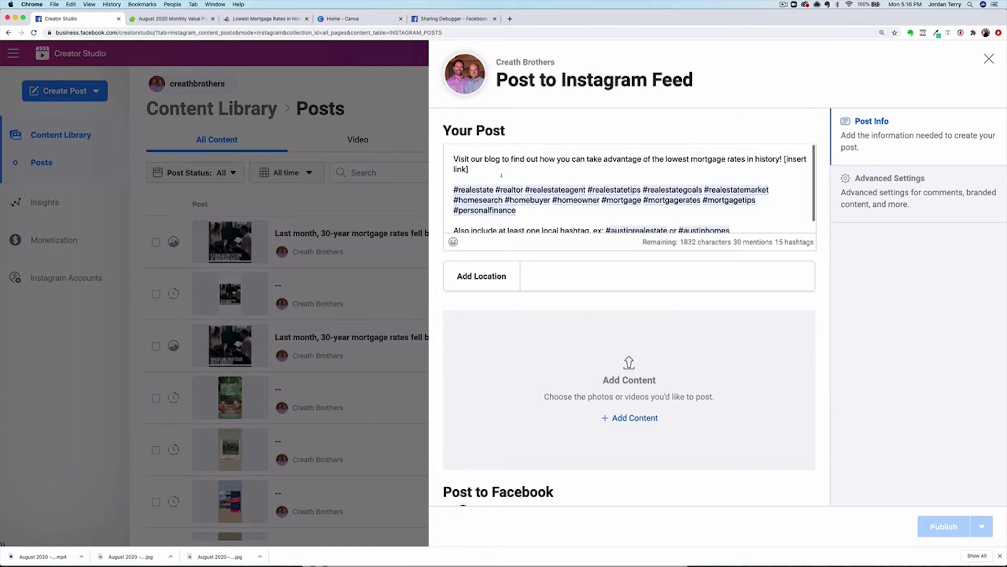
left_click_drag(491, 168, 785, 159)
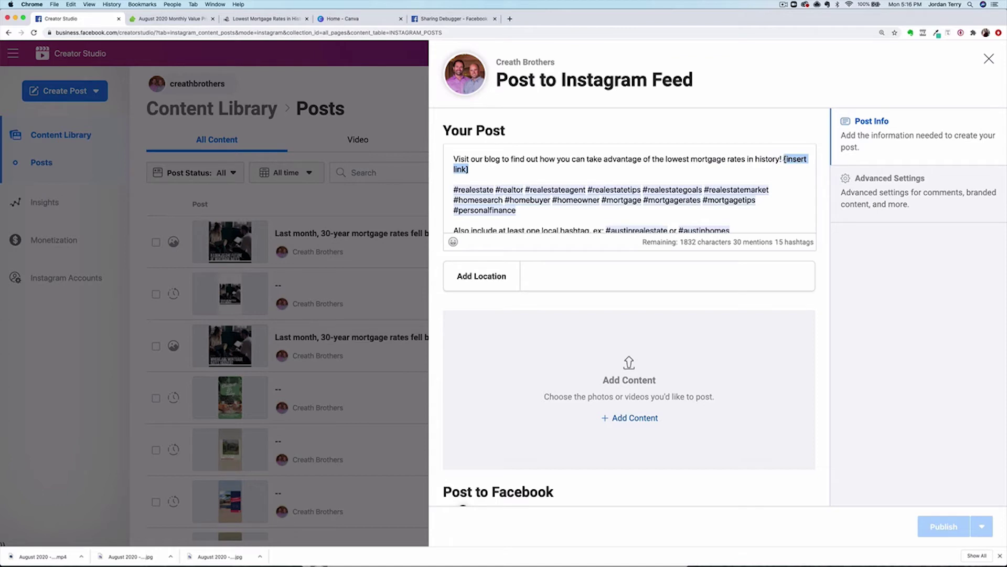
type("Link in bio.")
scroll(630, 194, "down", 1)
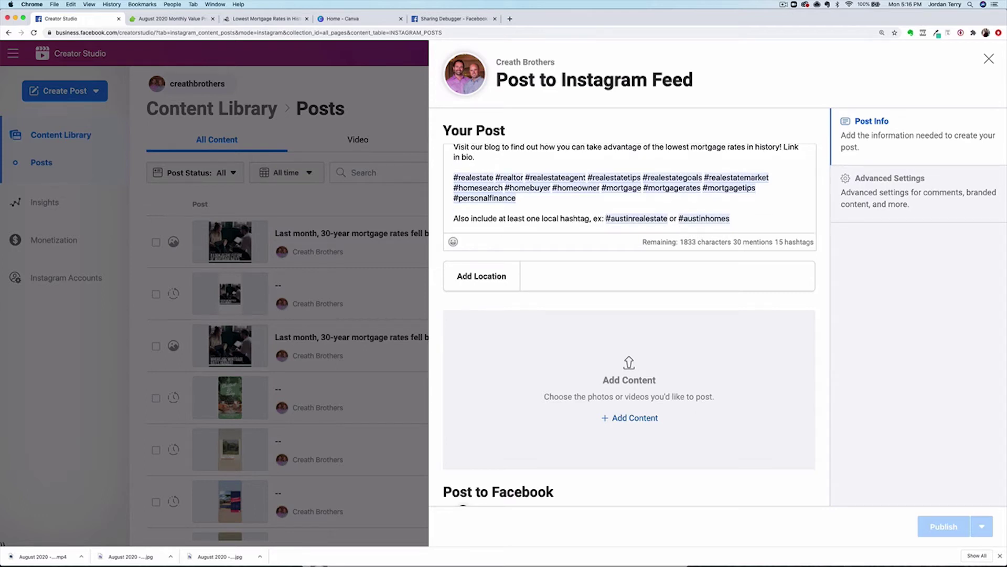
left_click_drag(606, 218, 598, 203)
key("BackSpace")
key("BackSpace")
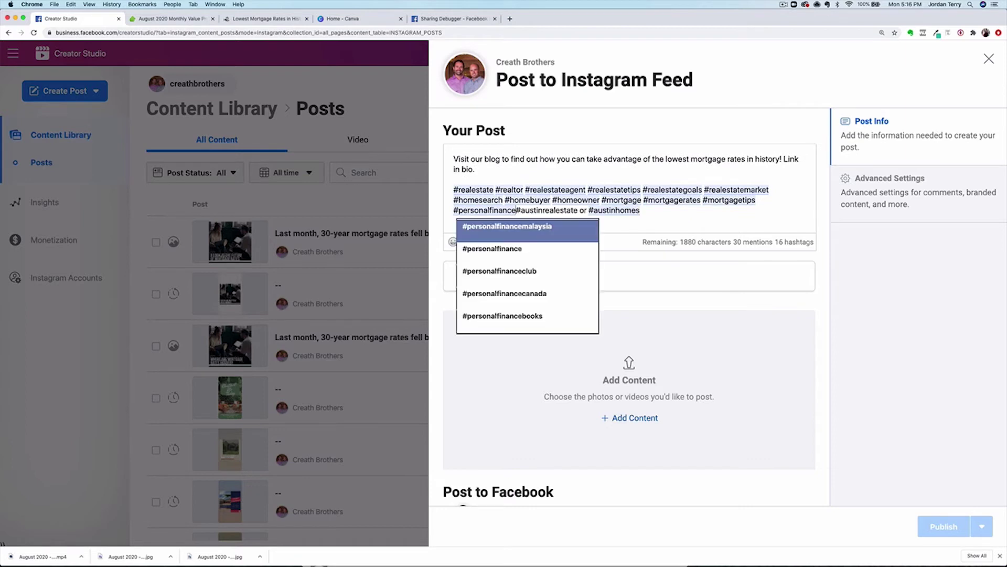
key("BackSpace")
key("BackSpace")
key("BackSpace")
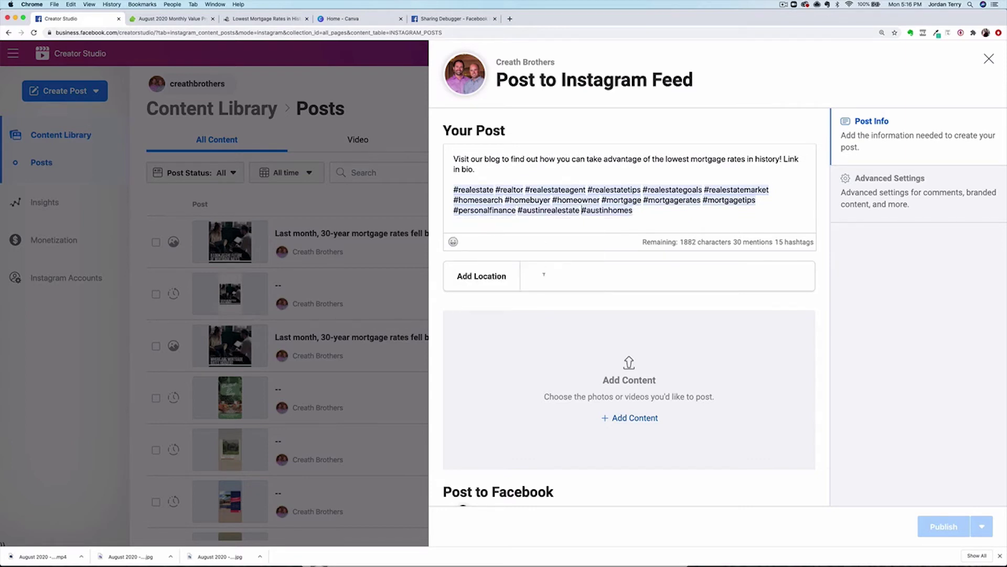
- Set the post location to Austin, Texas
left_click(544, 274)
type("austi")
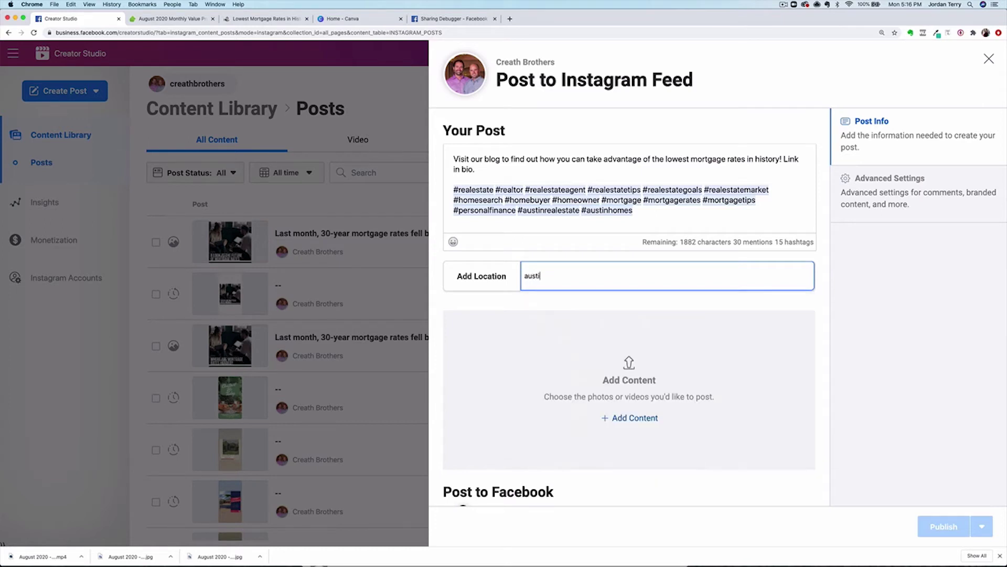
left_click(563, 304)
- In Canva, start a new 1080 × 1080 px Instagram Post design
left_click(367, 21)
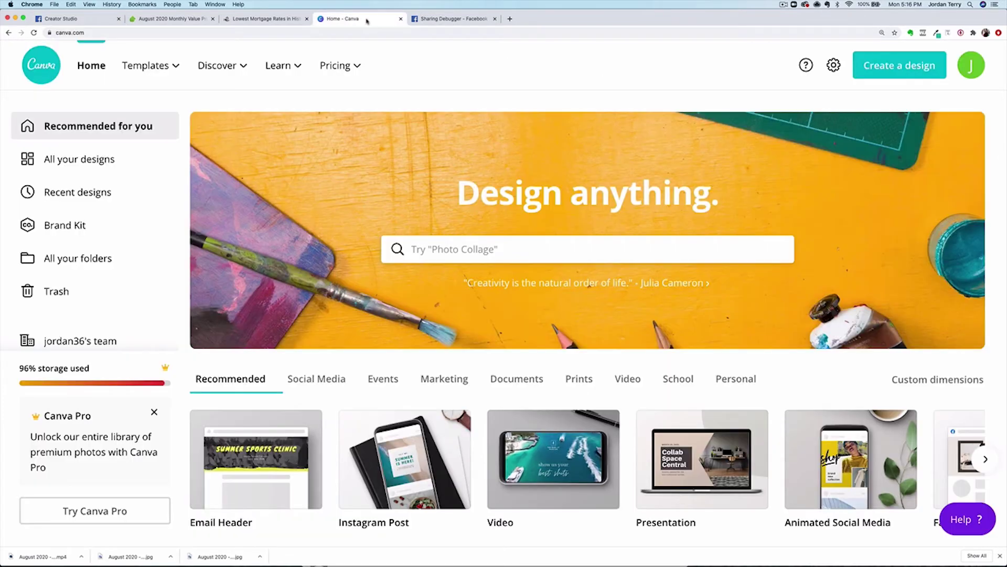
left_click(84, 33)
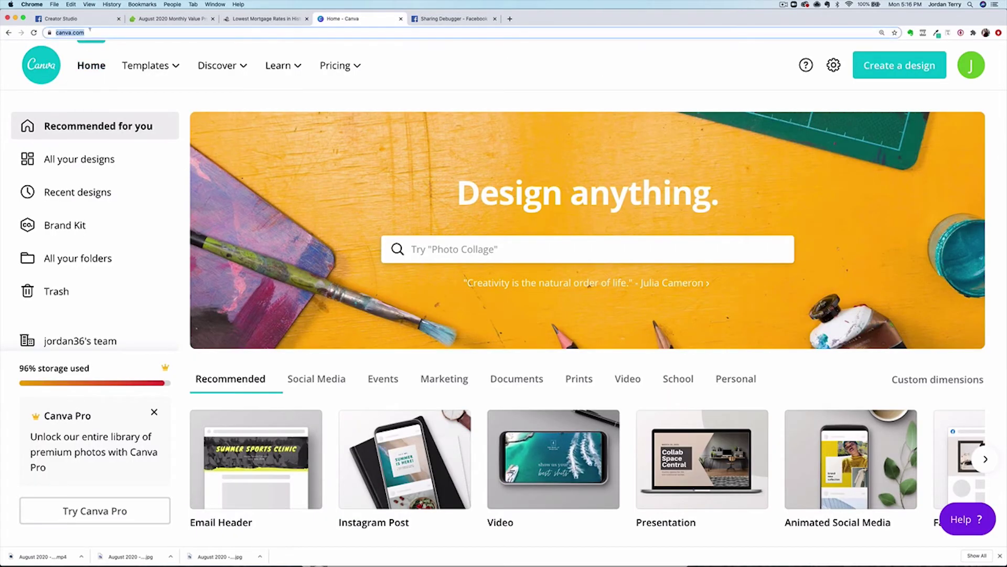
left_click(881, 73)
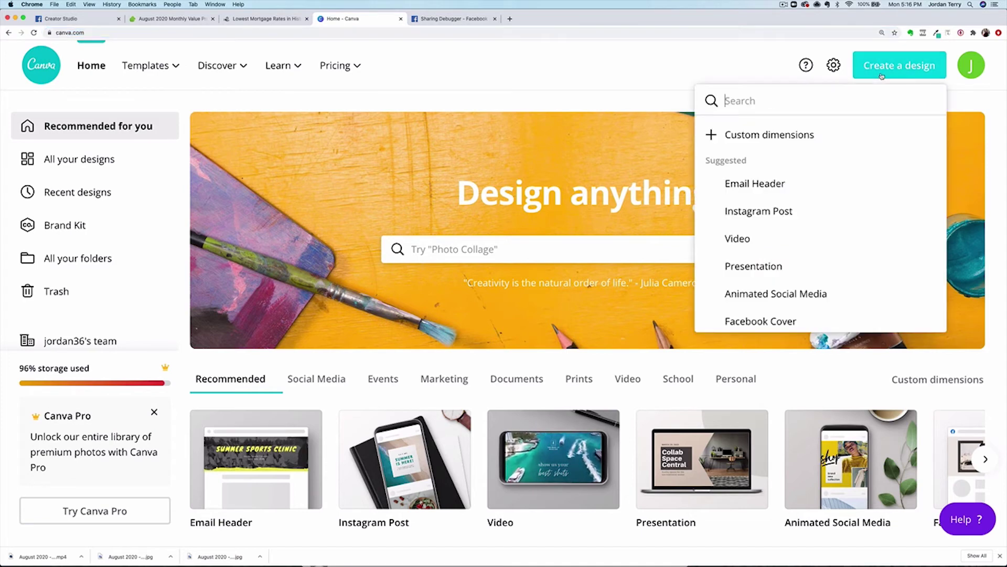
left_click(751, 212)
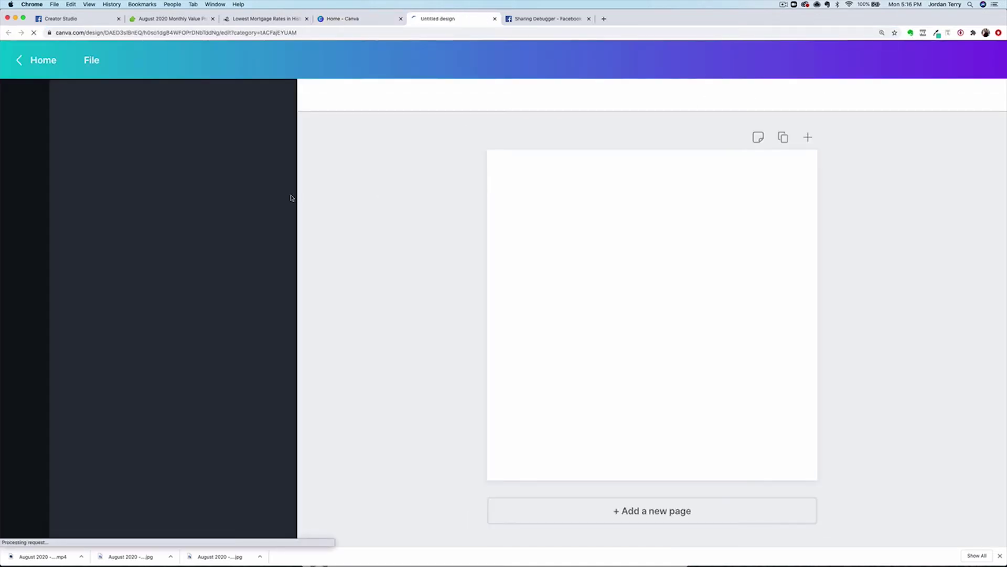
- Upload 'August 2020 - MVP - Animated Video.mp4' to Canva's Uploads
left_click(25, 152)
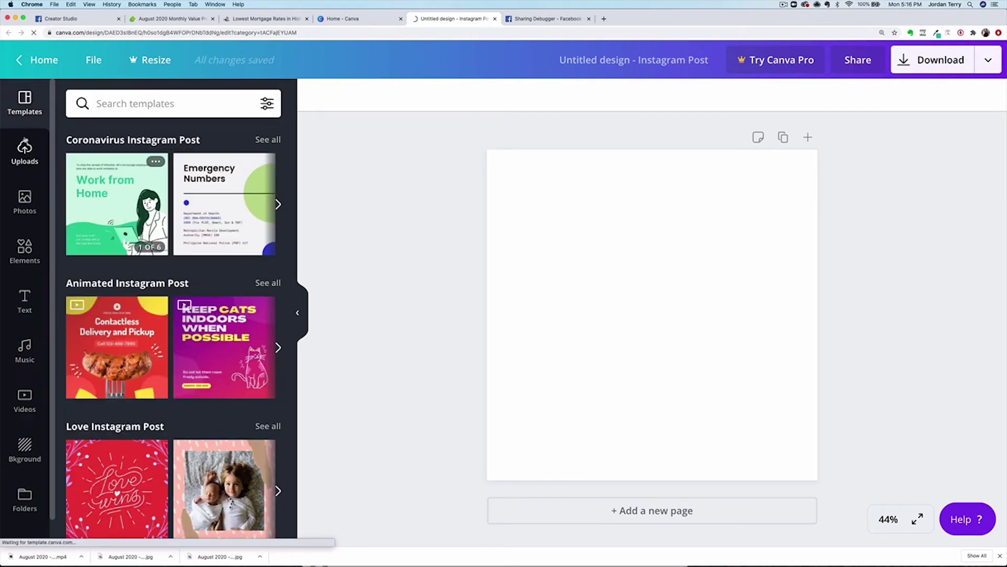
left_click(159, 137)
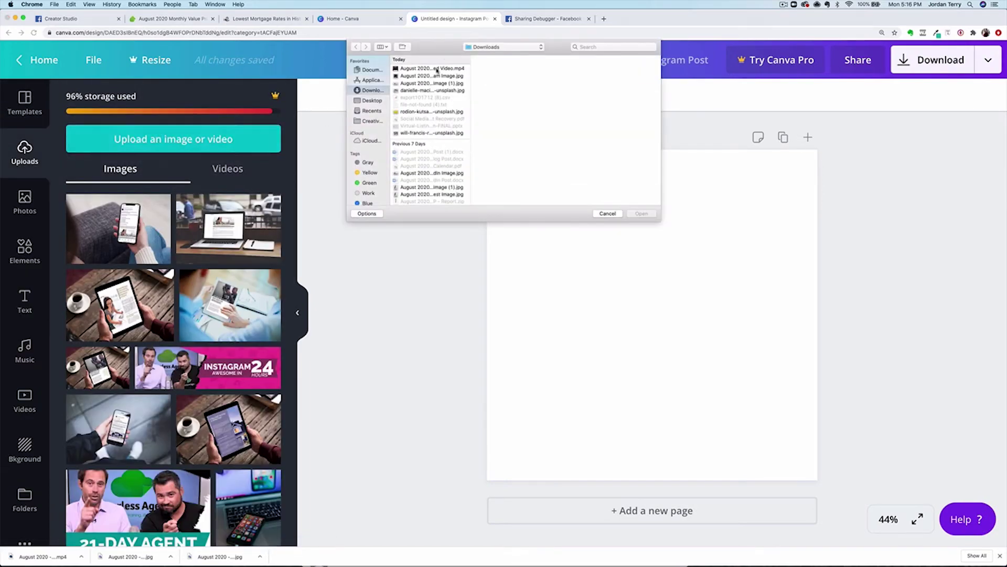
left_click(437, 68)
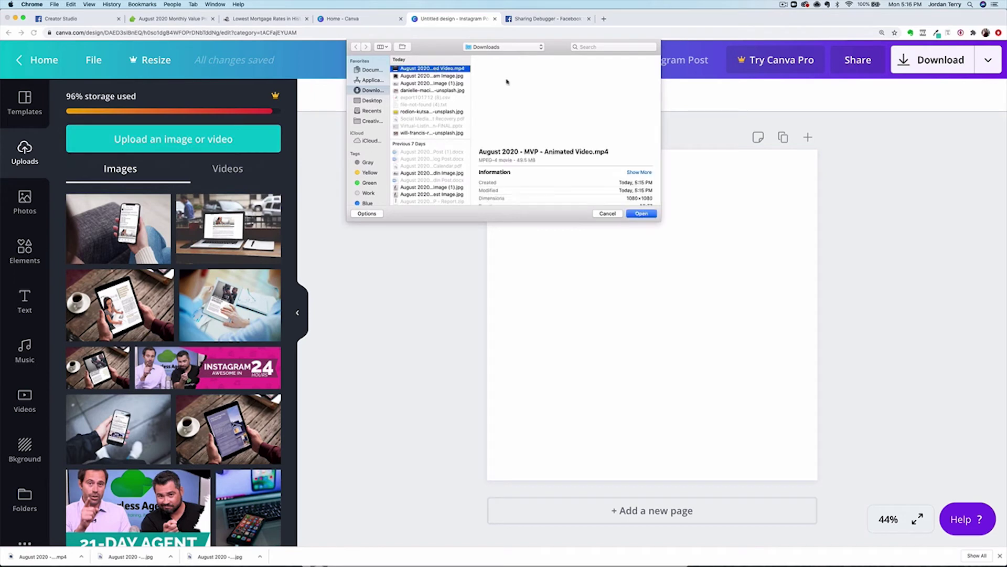
left_click(642, 214)
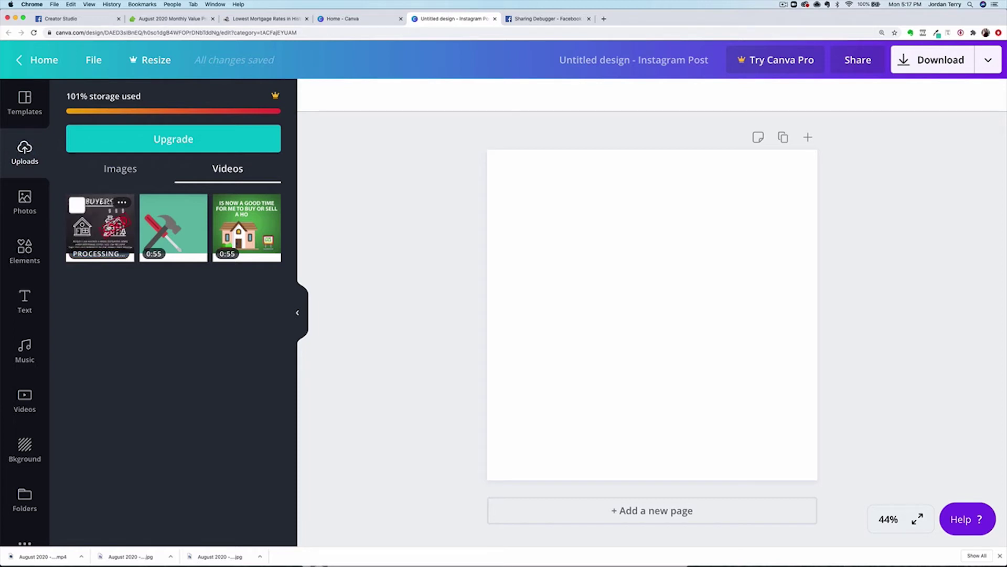
- Add the animated video to the page and set it as the page background
left_click(100, 226)
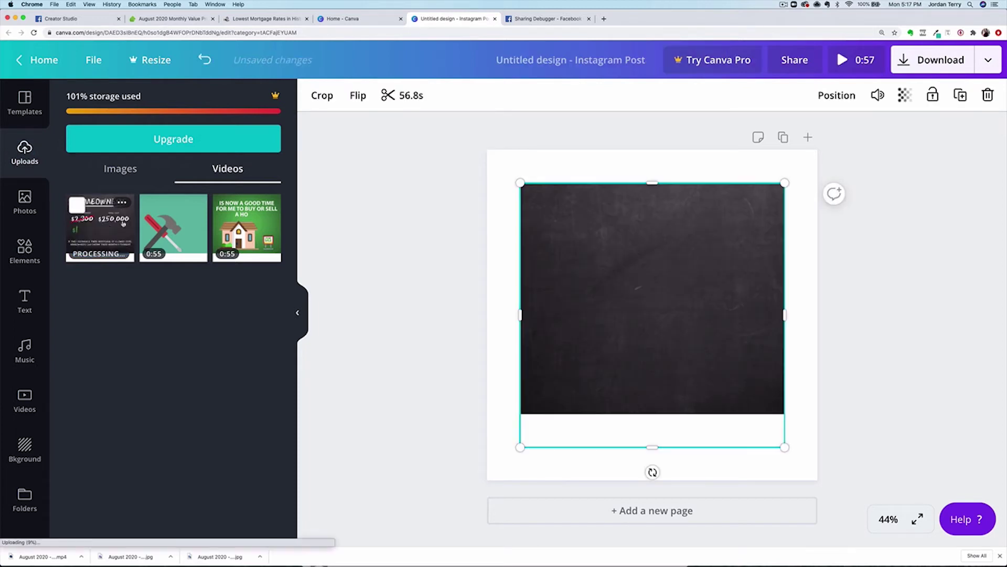
mouse_move(642, 288)
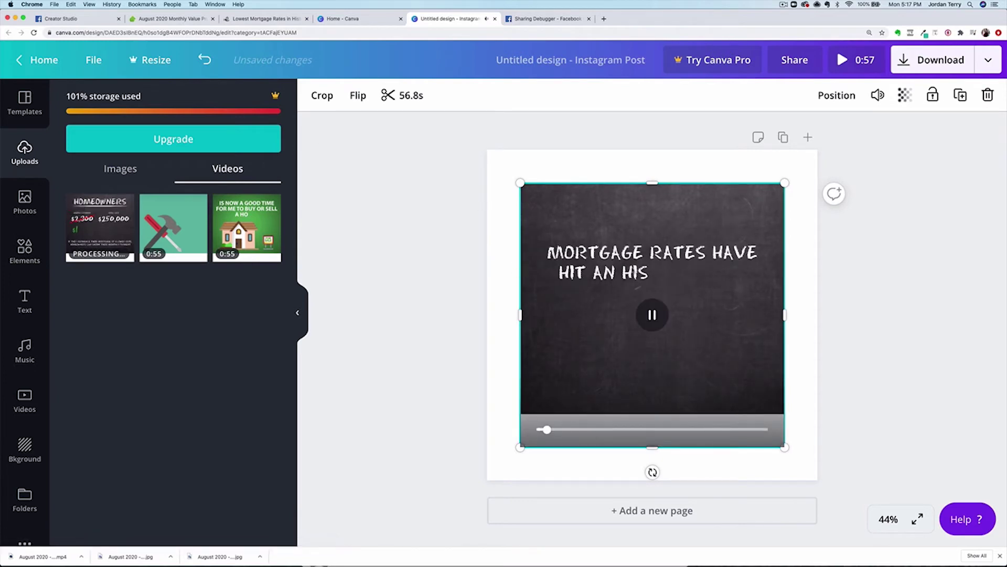
right_click(640, 285)
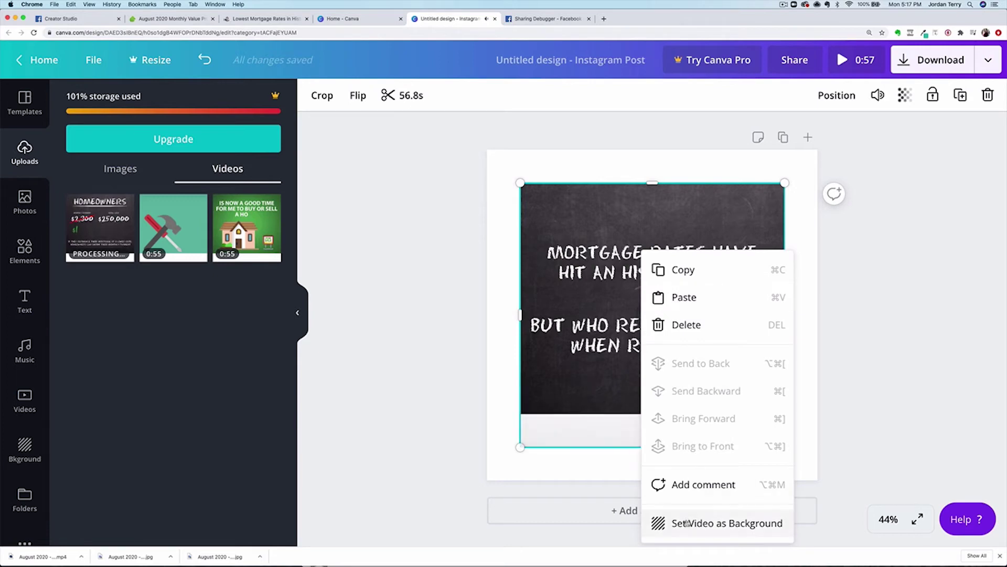
left_click(727, 522)
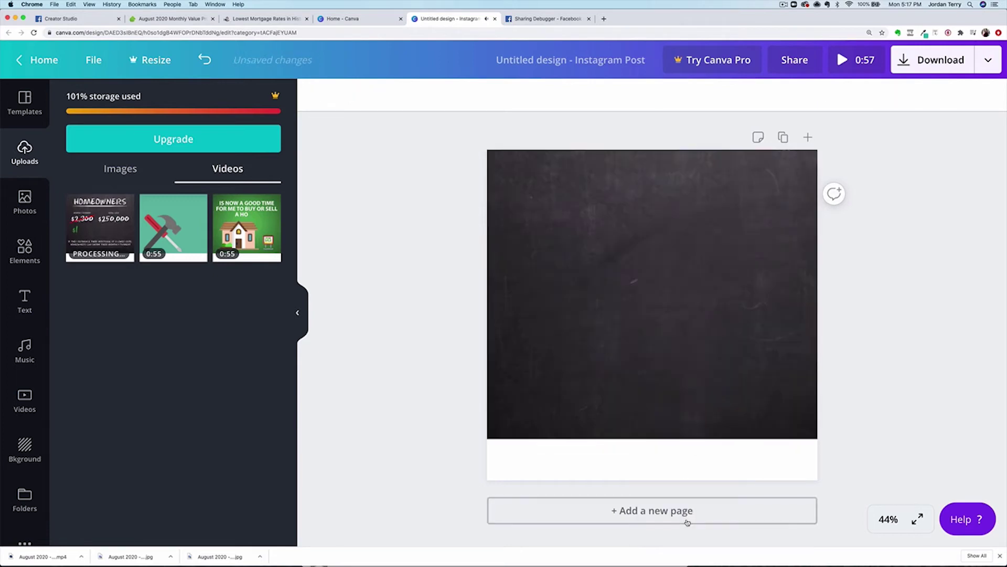
- Upload CP Logo.png from the Desktop, add it, and shrink it into the bottom-left strip
left_click(500, 405)
left_click(173, 138)
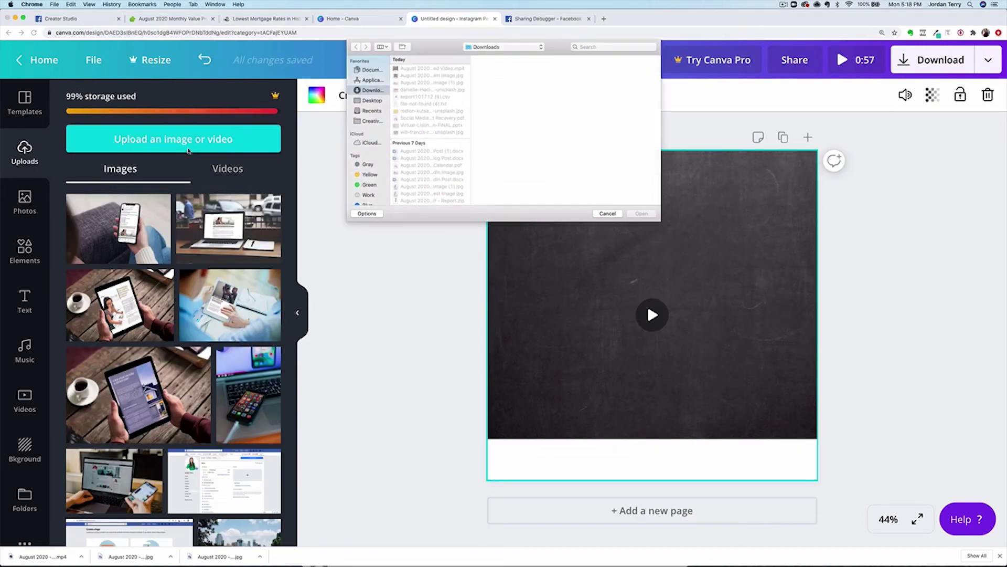
left_click(372, 101)
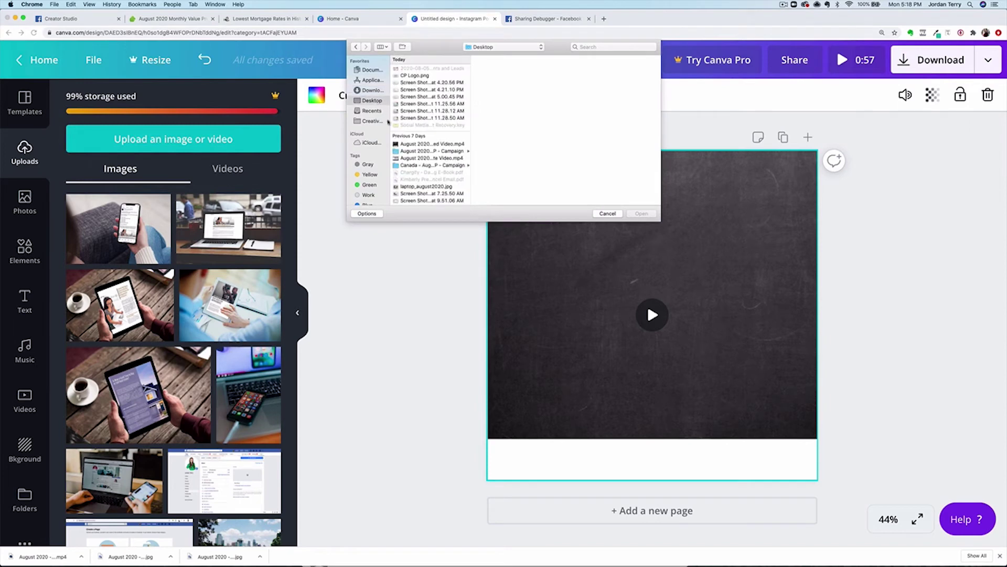
left_click(418, 75)
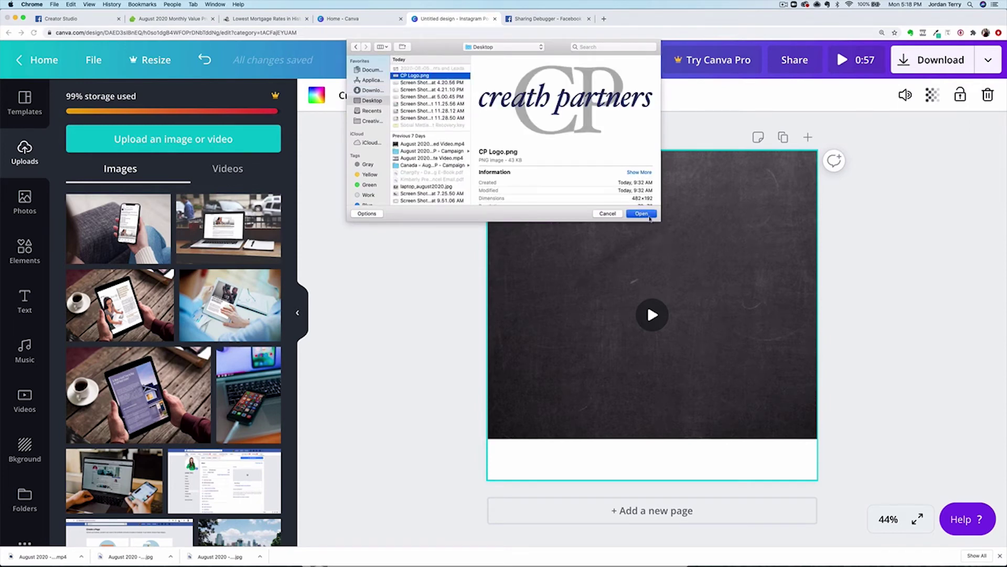
left_click(642, 214)
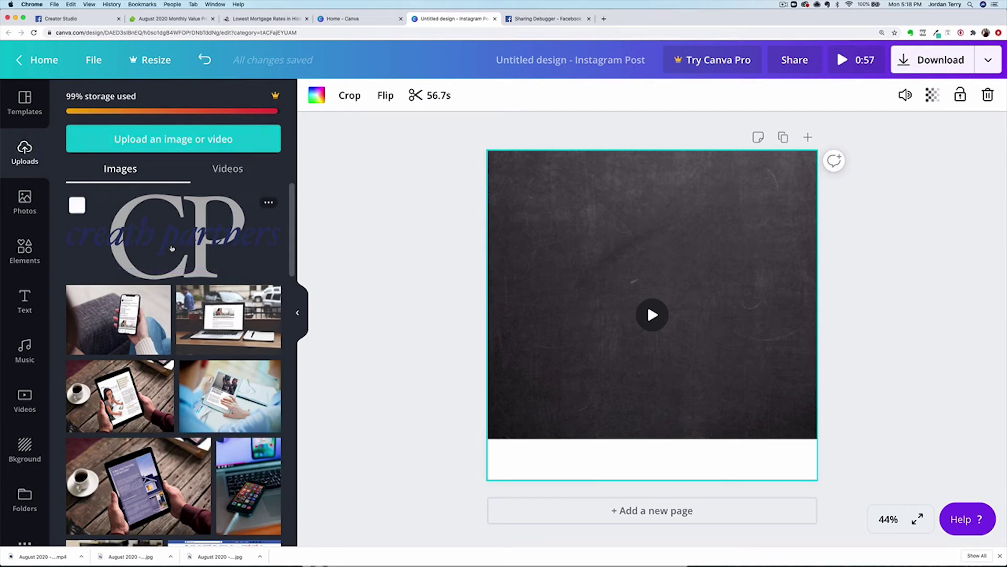
left_click(173, 248)
left_click_drag(746, 354, 603, 440)
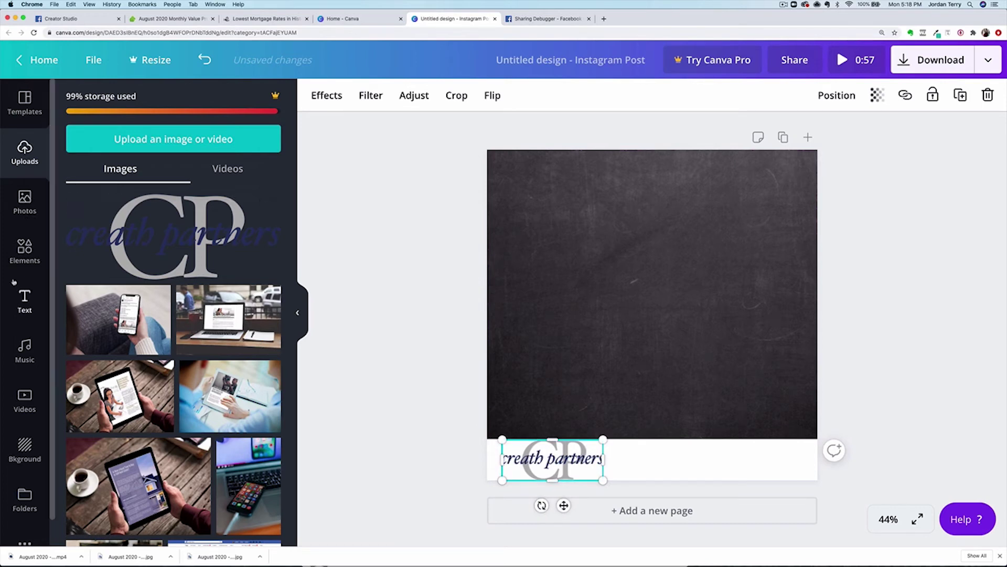
- Add a heading text box, paste the contact details into it, and set size 16
left_click(17, 299)
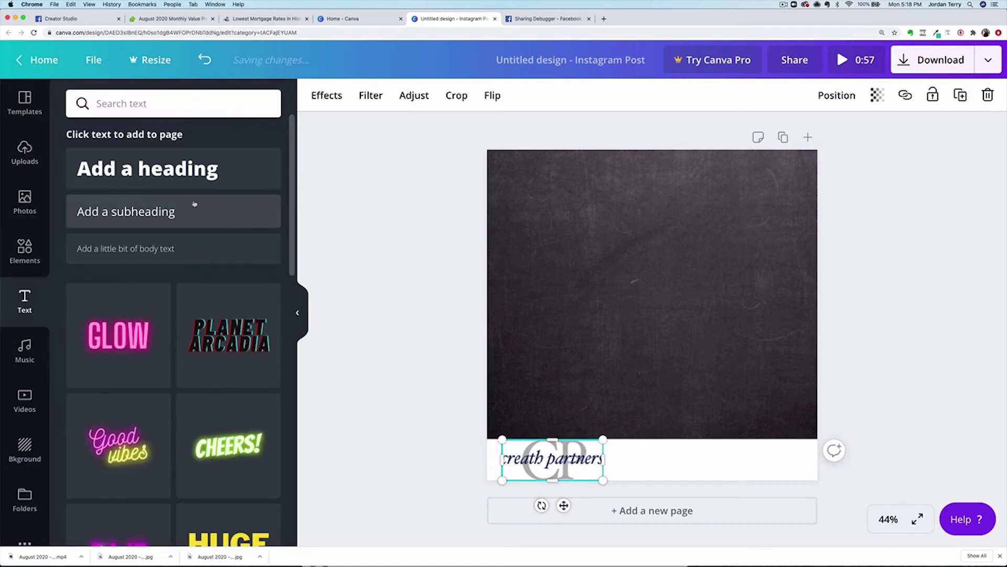
left_click(182, 178)
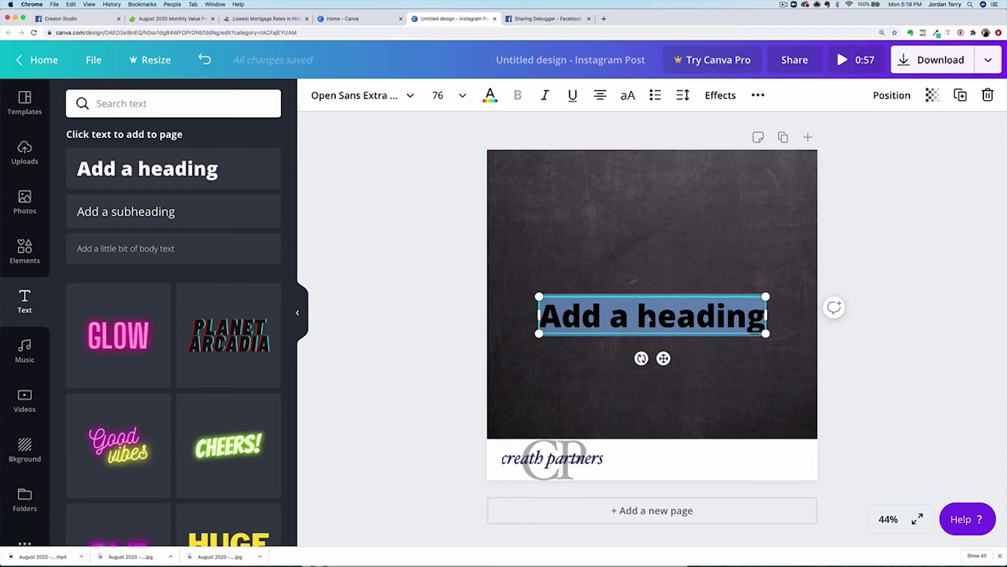
key("super+v")
left_click_drag(662, 334, 555, 306)
left_click(357, 97)
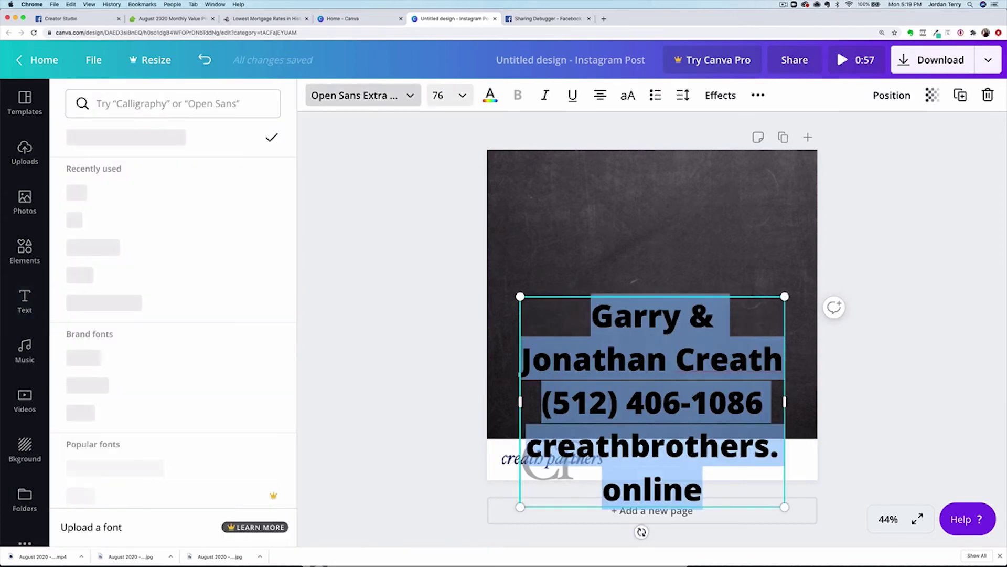
left_click(444, 95)
left_click(464, 282)
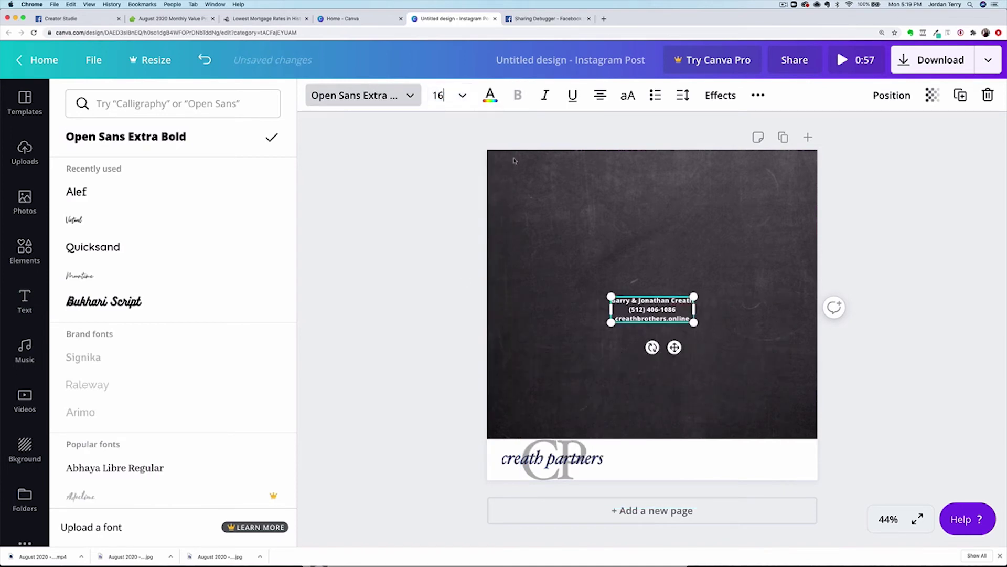
- Right-align the contact text, make it black, and move it to the bottom-right white strip
left_click(599, 95)
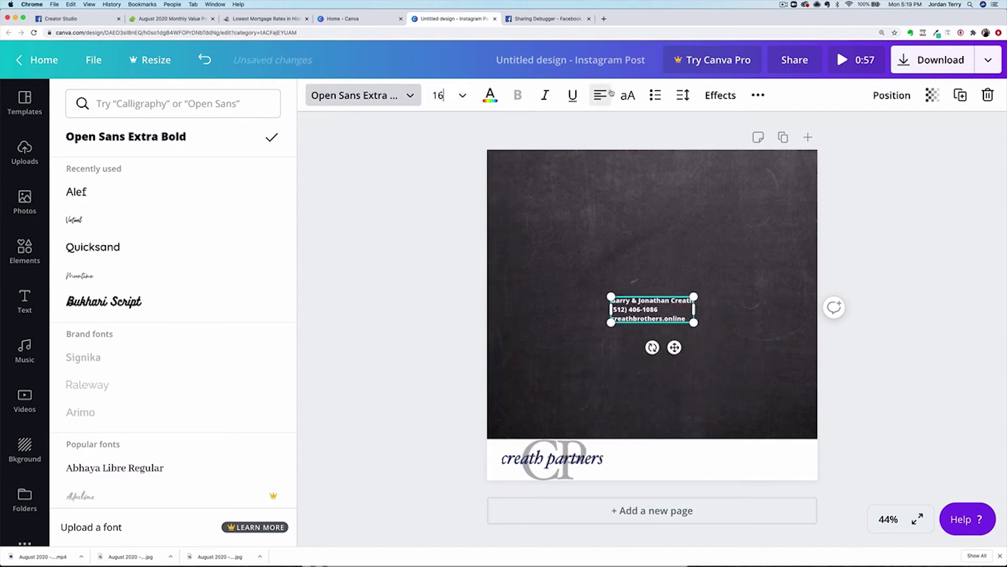
left_click(598, 96)
left_click(599, 96)
left_click(490, 95)
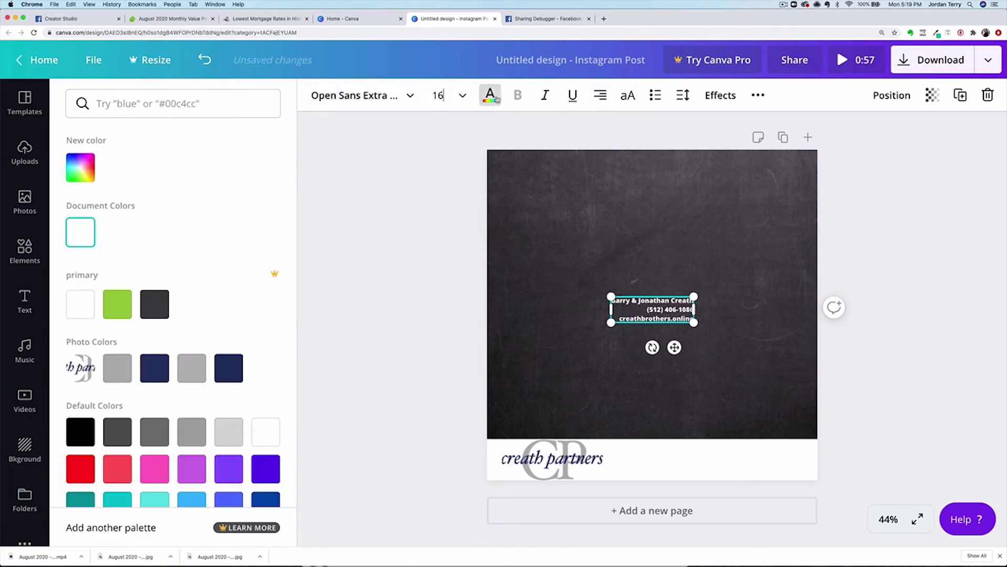
left_click(81, 431)
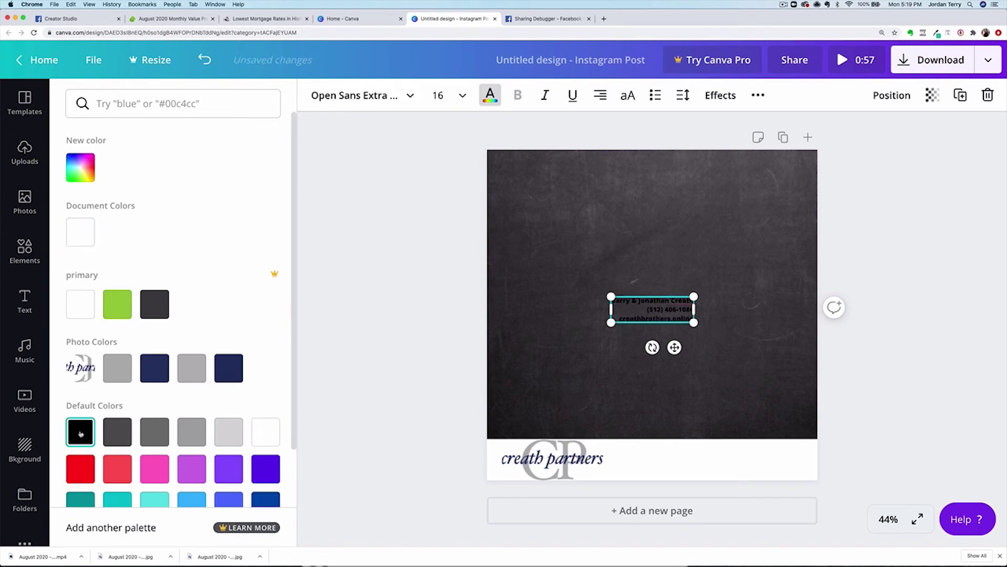
left_click_drag(625, 303, 706, 450)
left_click(850, 422)
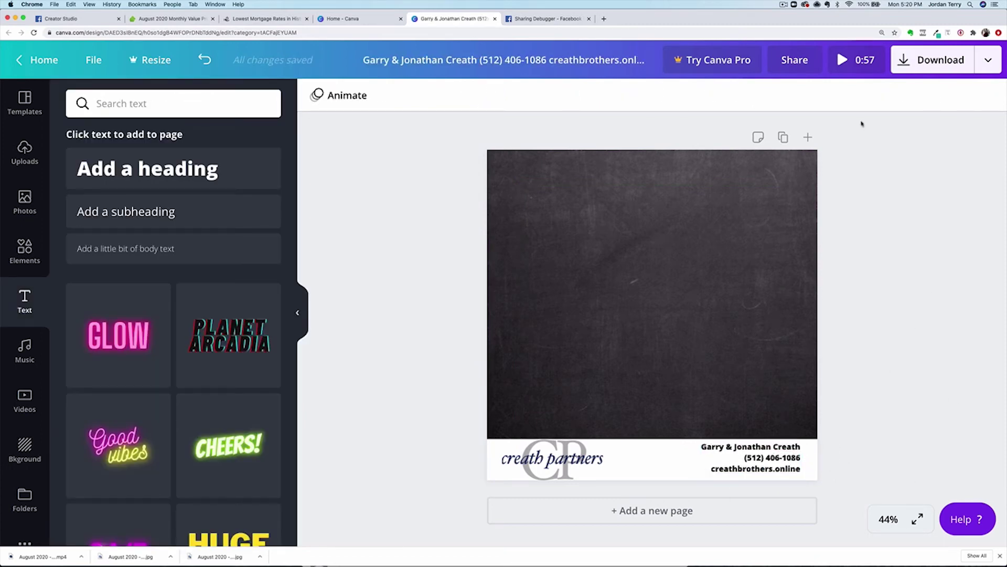
- Download the Canva design as an MP4 video and return to the Creator Studio post
left_click(949, 62)
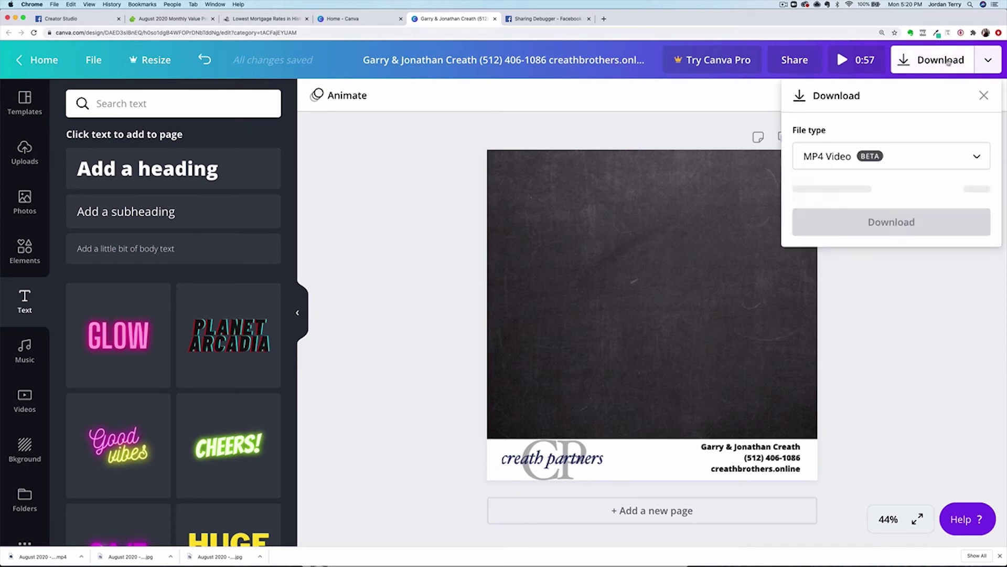
left_click(907, 189)
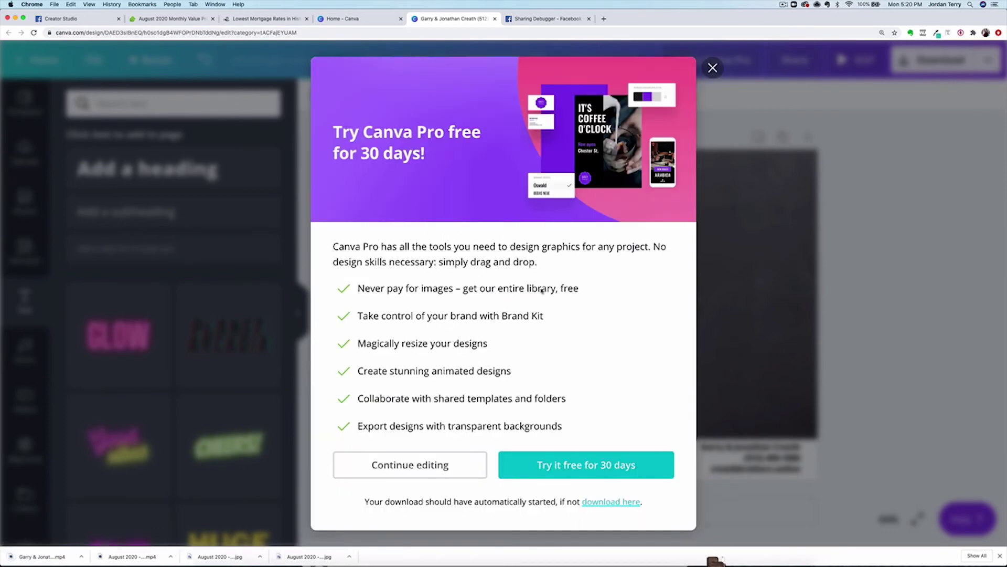
left_click(102, 20)
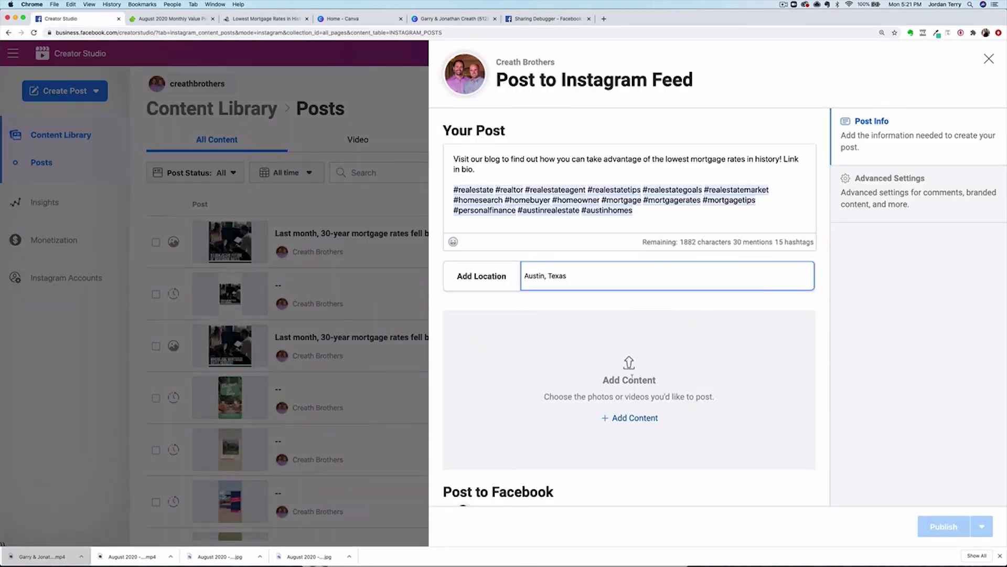
- Attach the downloaded branded MP4 video from the Downloads folder to the Instagram post
left_click(630, 363)
left_click(630, 418)
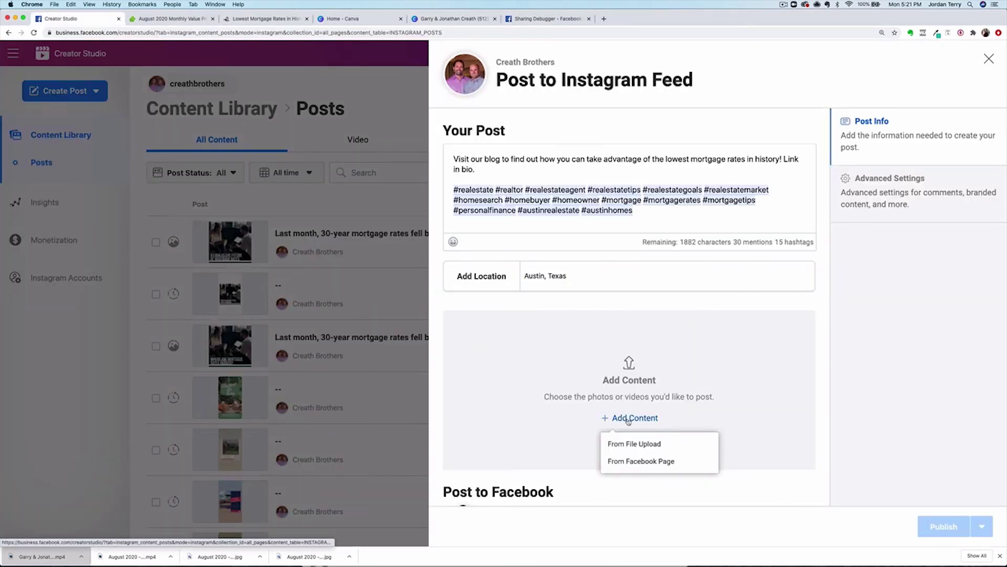
left_click(647, 445)
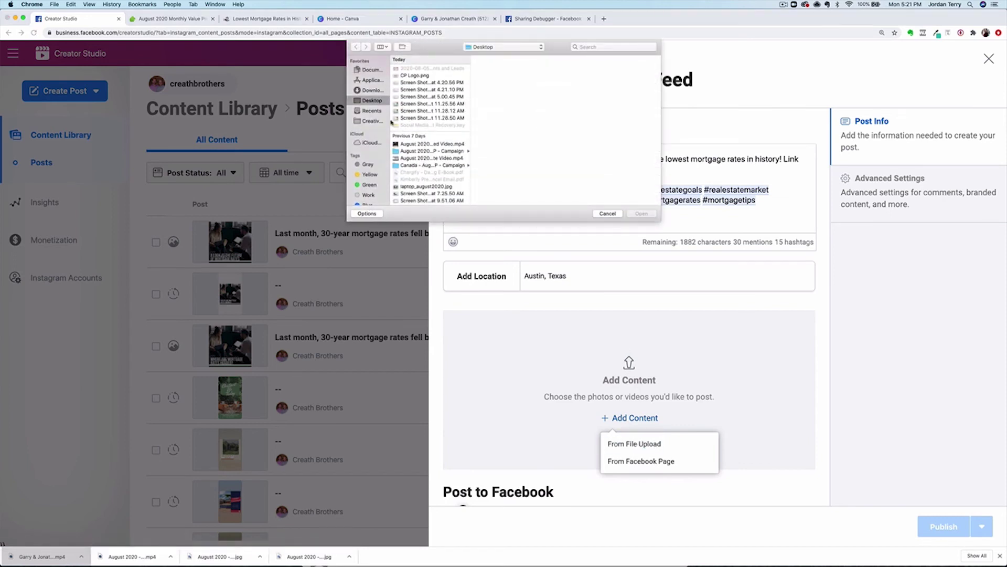
left_click(370, 91)
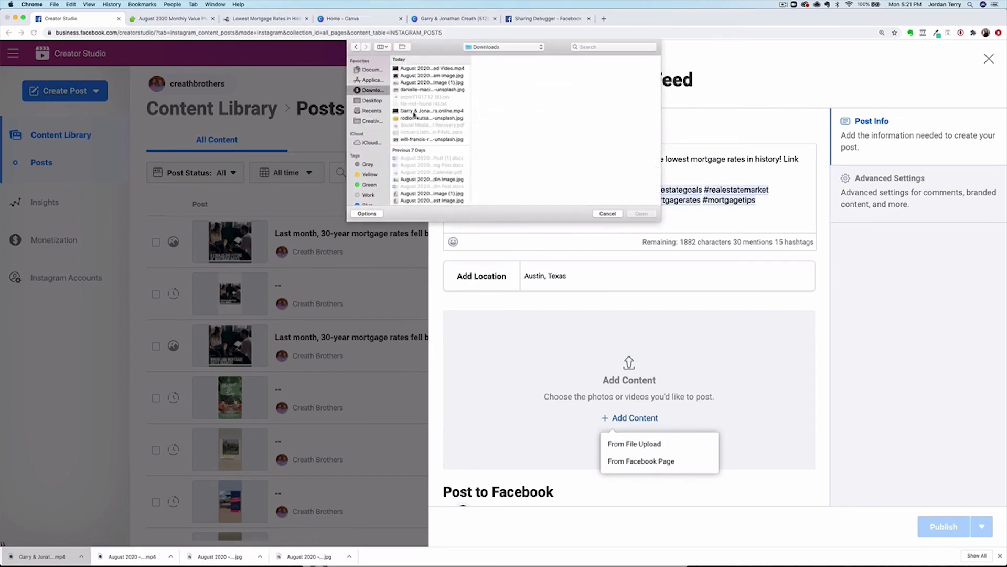
left_click(415, 112)
left_click(646, 214)
- Schedule the post to publish on 26 August 2020
scroll(690, 385, "down", 3)
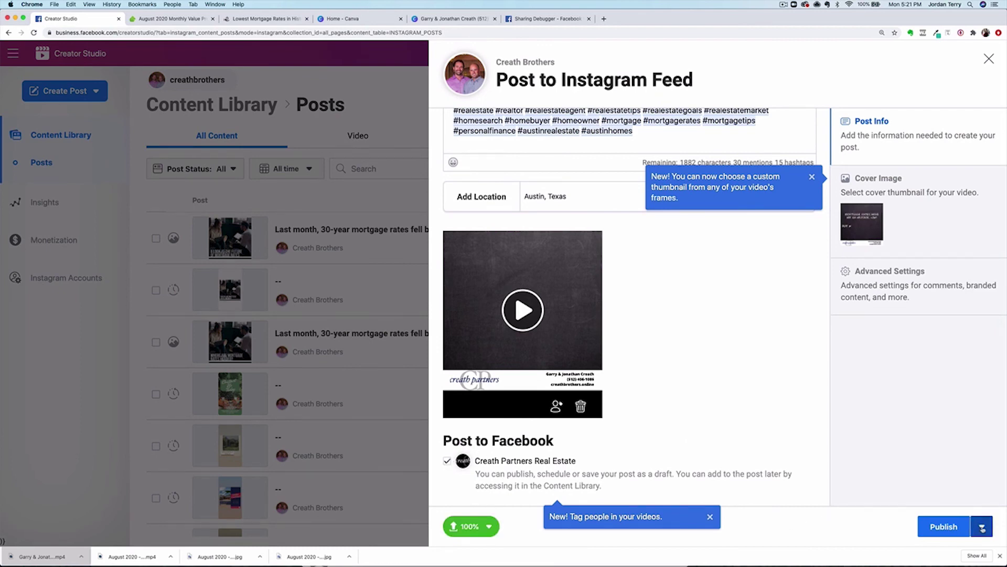
left_click(981, 528)
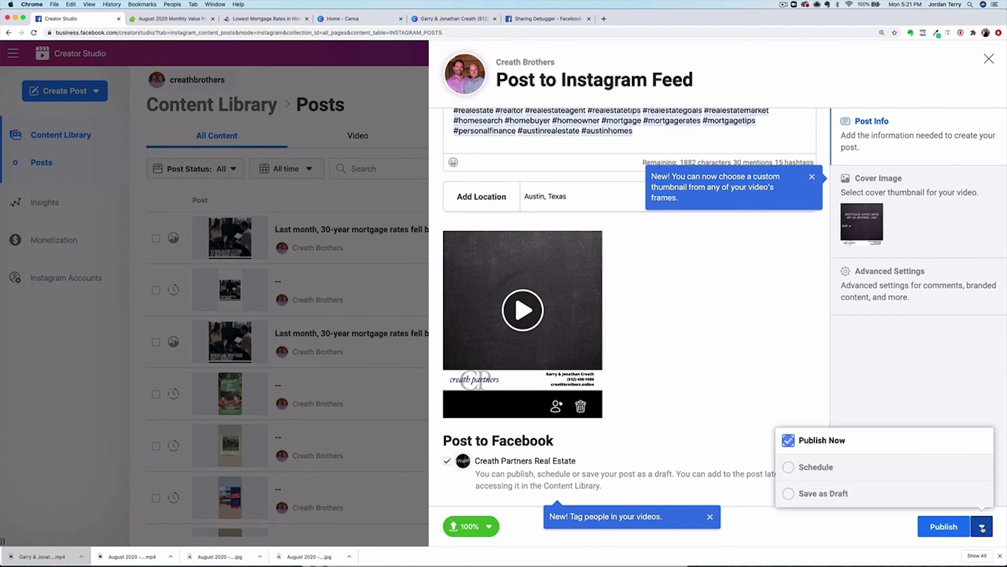
left_click(889, 475)
left_click(833, 449)
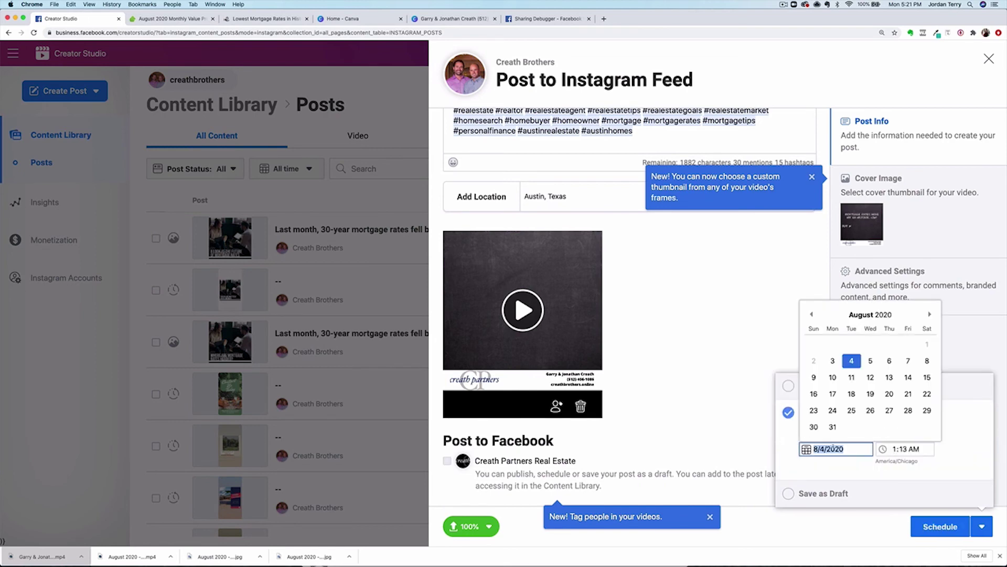
left_click(871, 411)
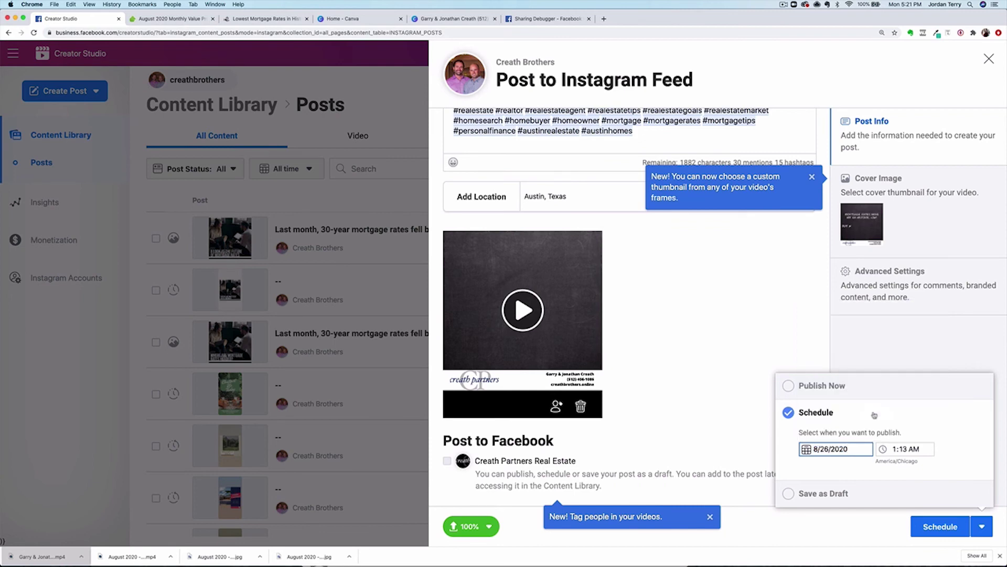
- Set the cover thumbnail to the video frame showing the mortgage-rates headline
left_click(951, 231)
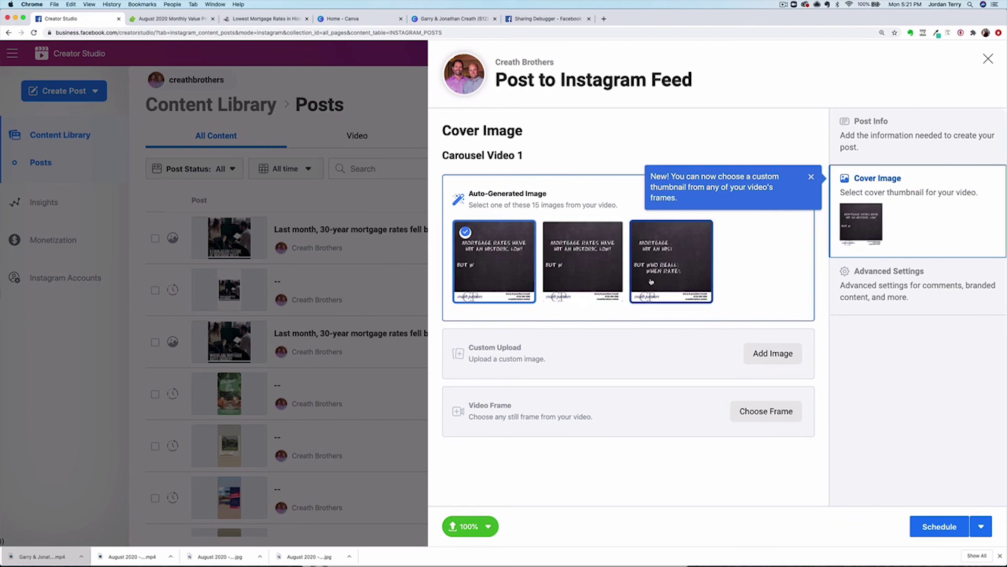
left_click(812, 177)
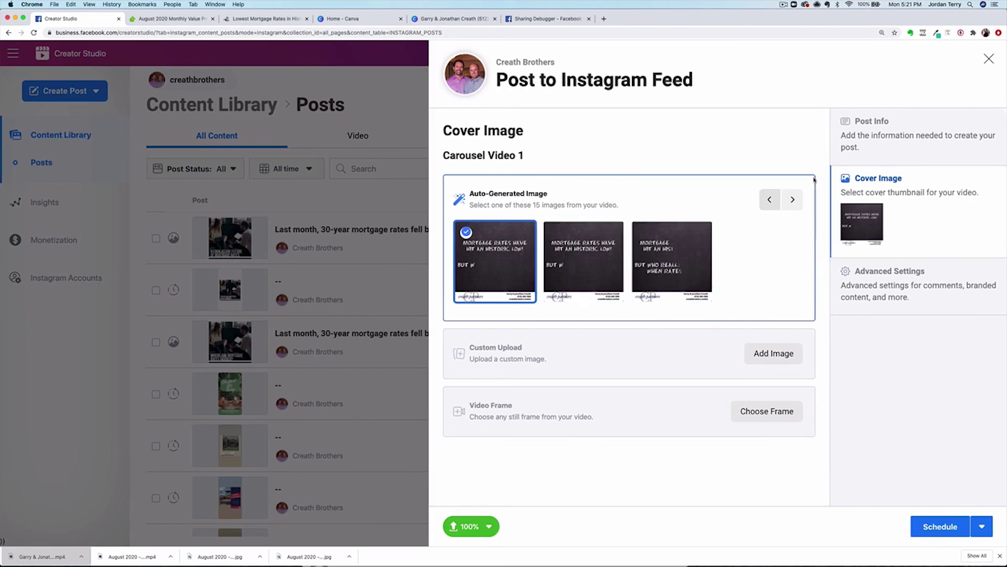
left_click(793, 199)
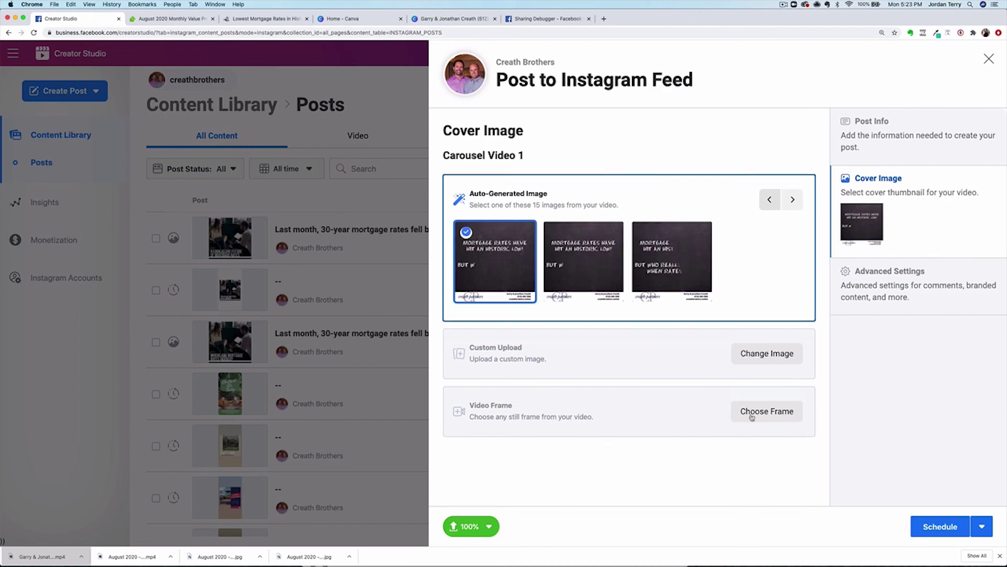
left_click(777, 425)
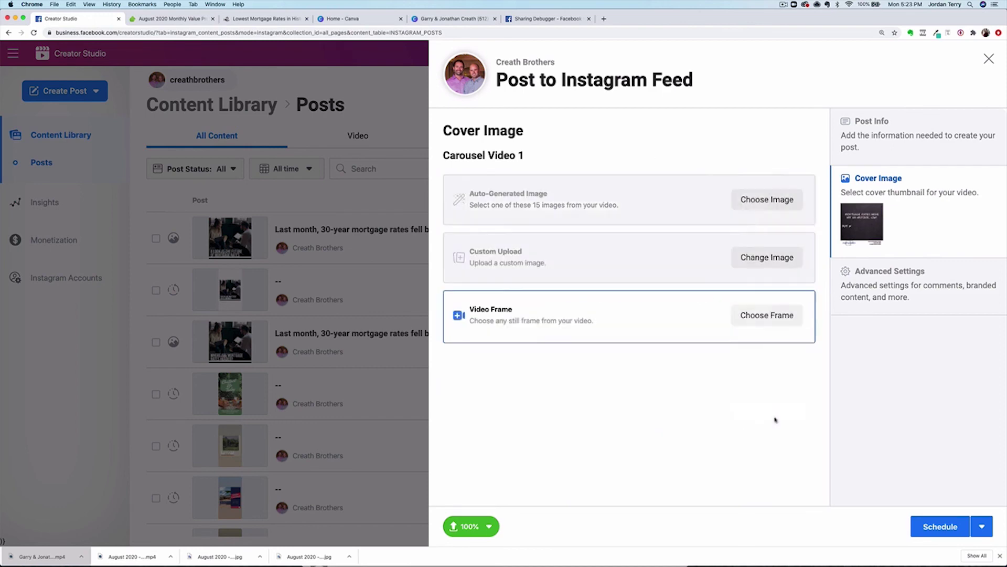
left_click_drag(287, 406, 330, 412)
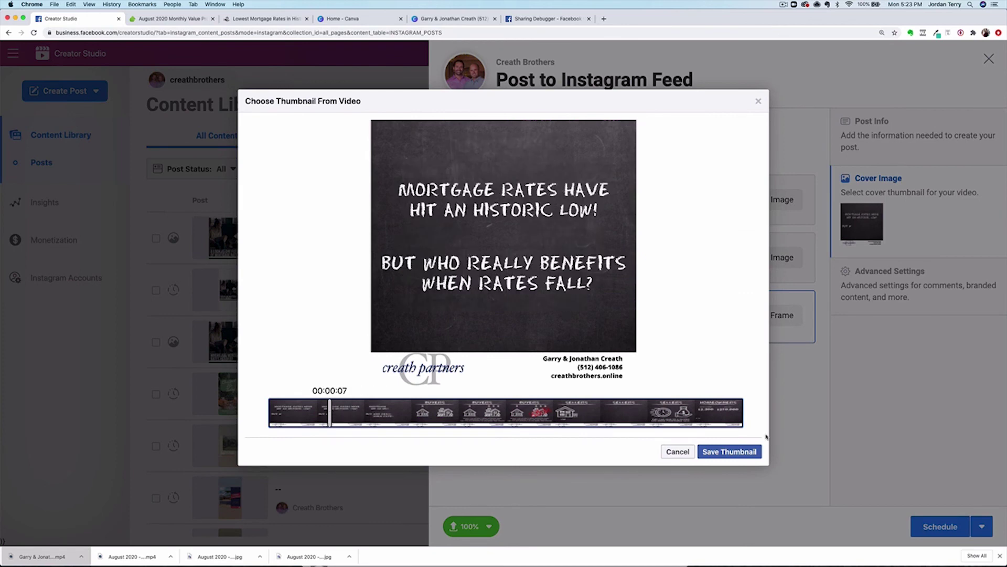
left_click(748, 459)
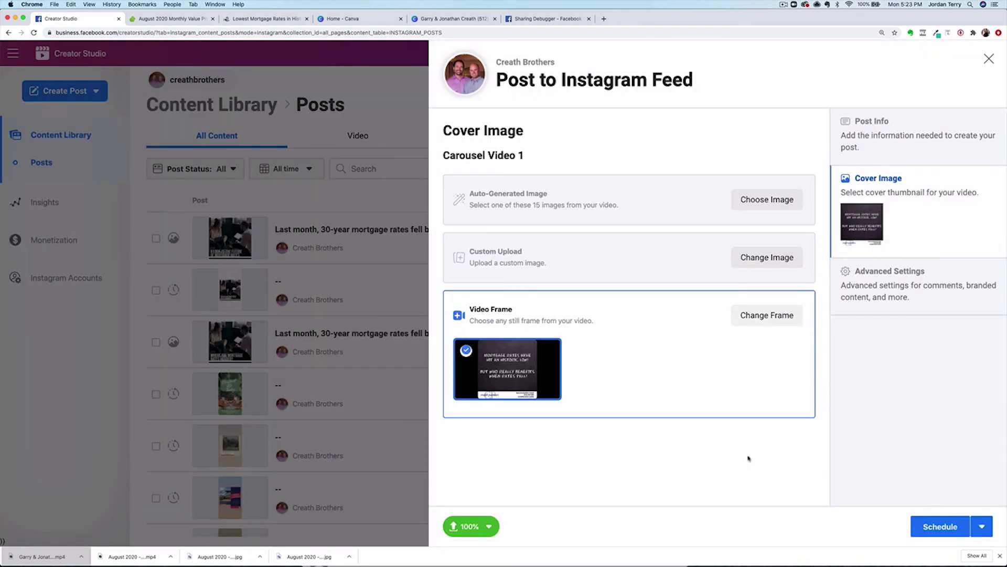
left_click(982, 527)
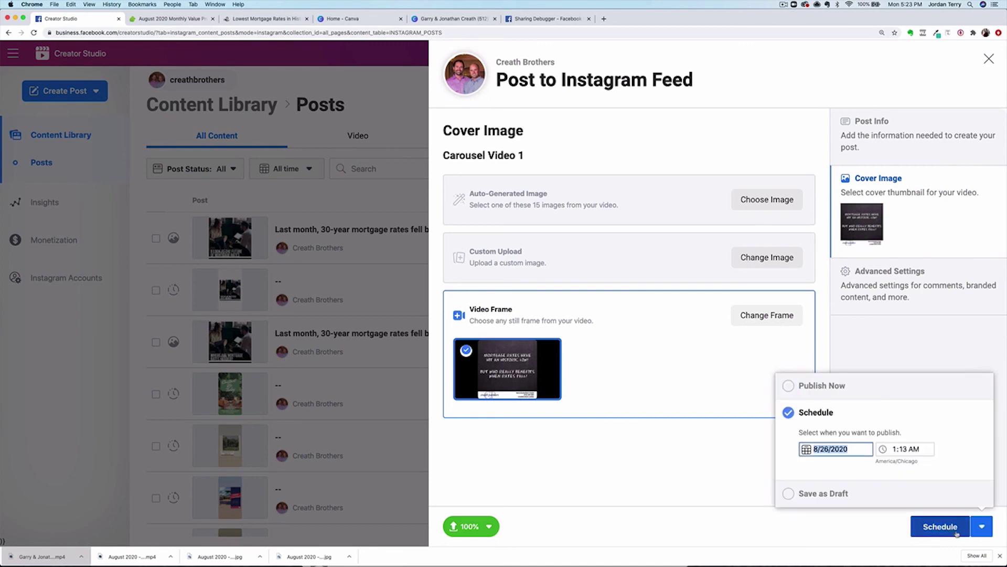